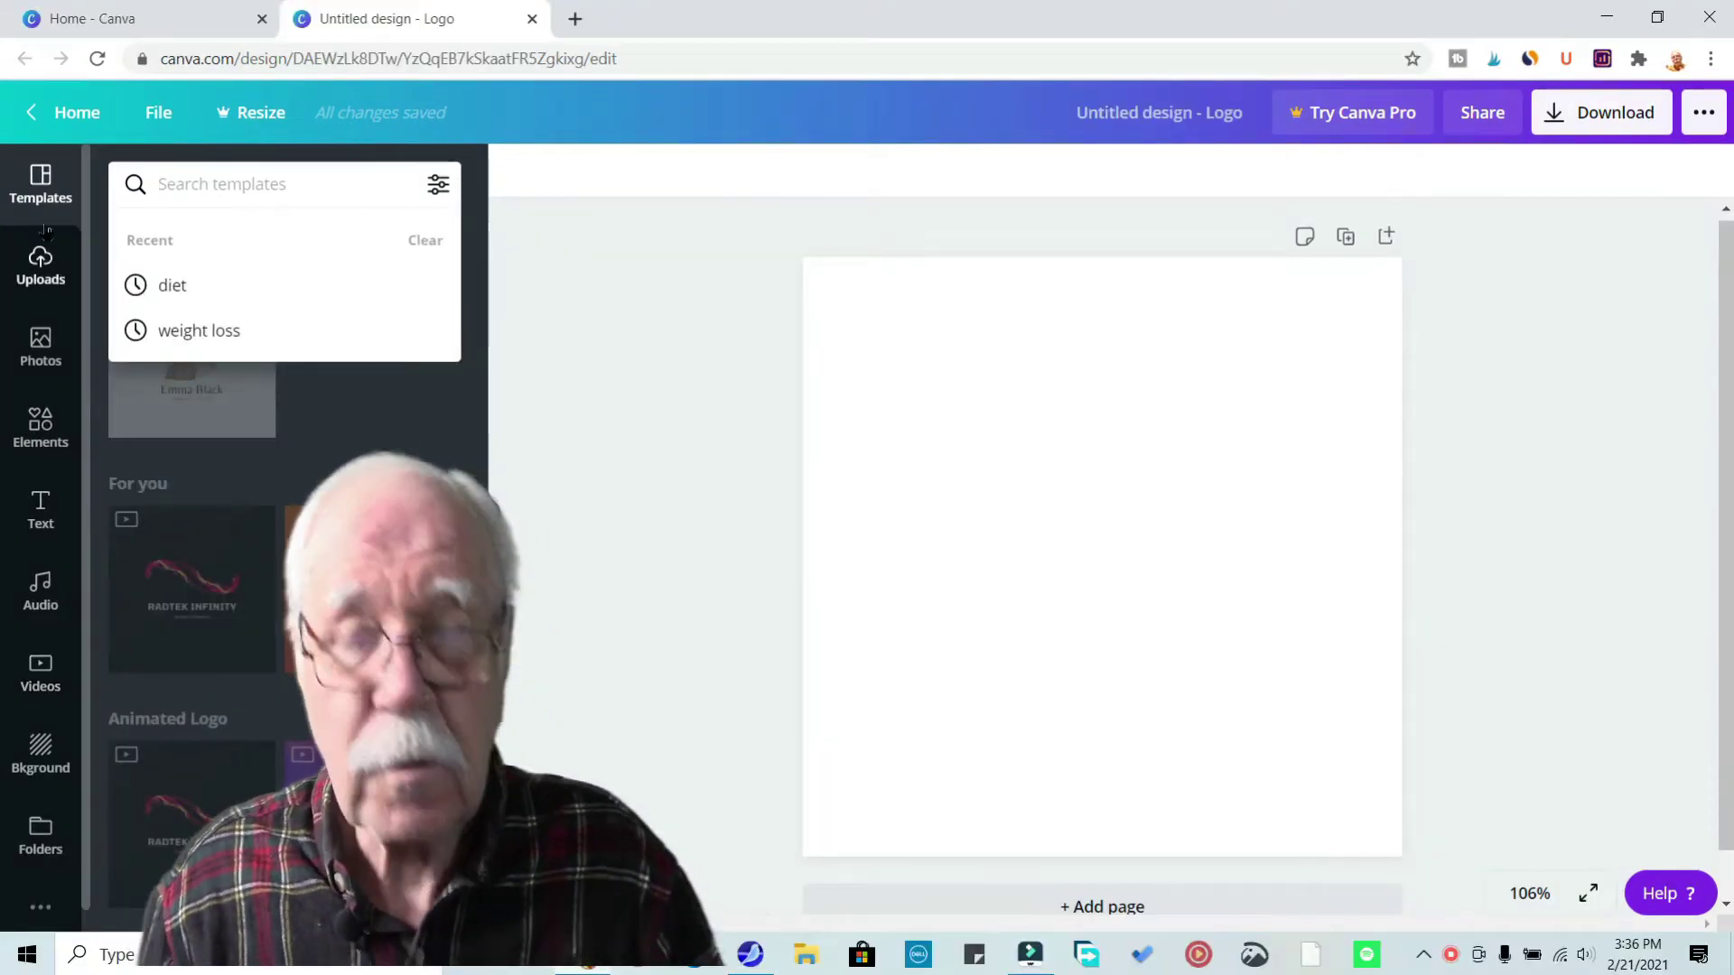
Step: Search the photo library for "weight loss" and add the free photo of the woman in oversized jeans to the page
click(38, 342)
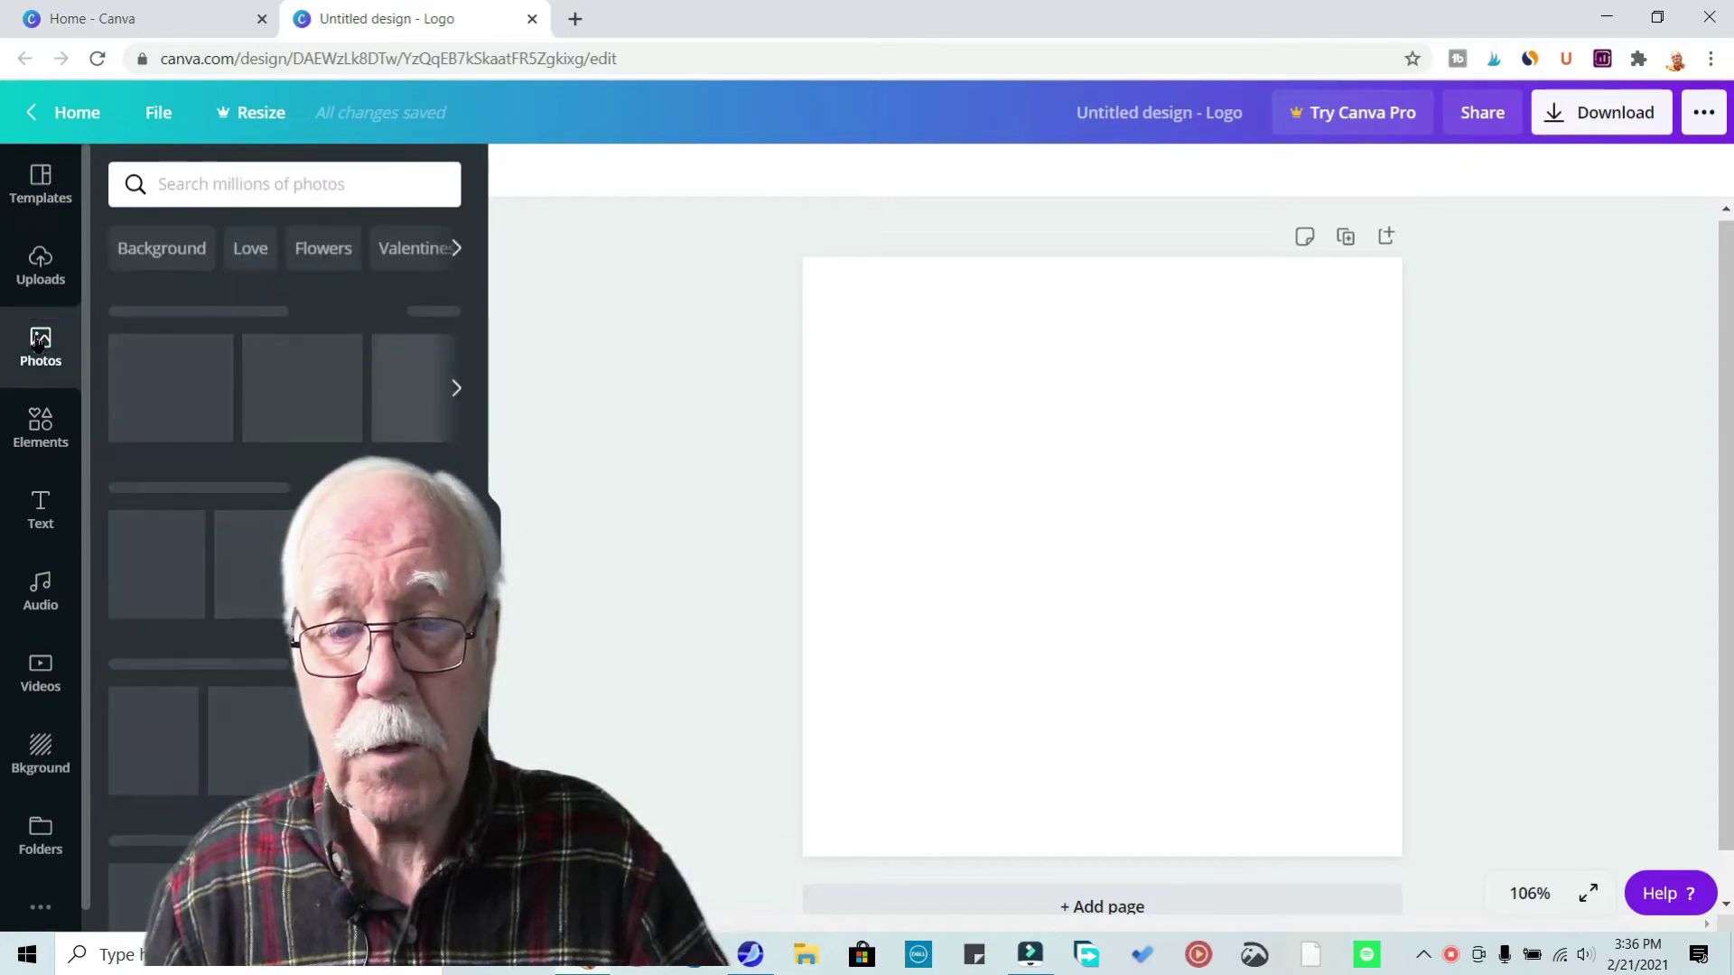
click(188, 186)
text(weight)
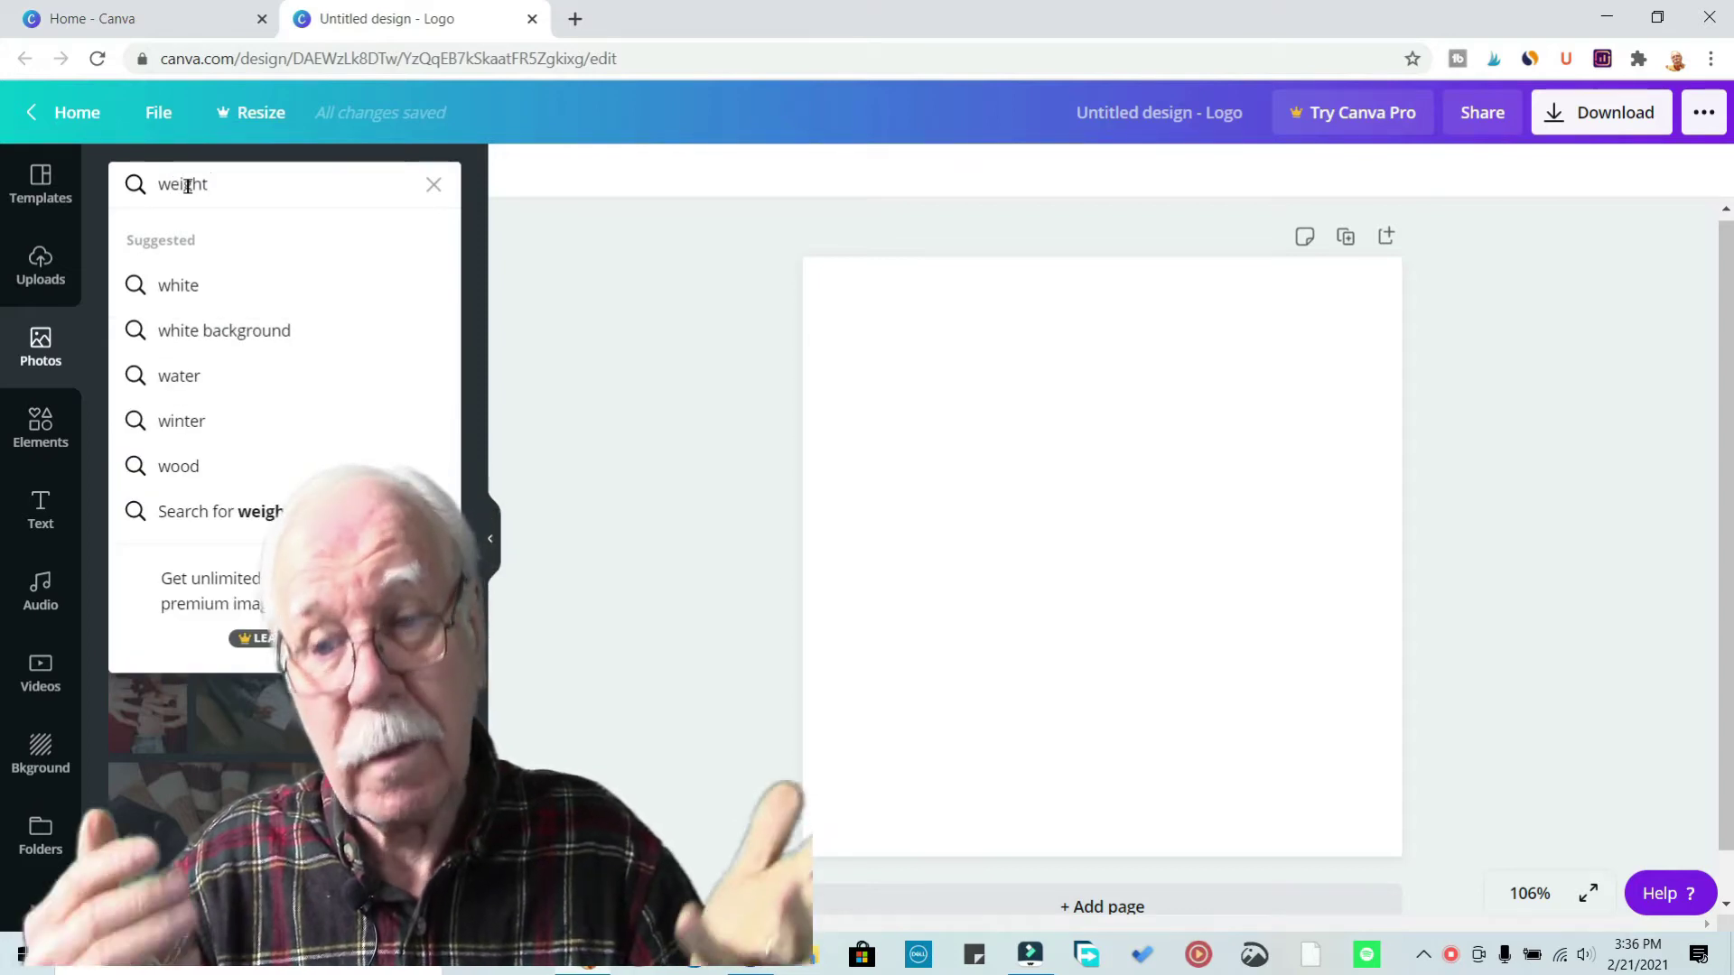
text( los)
click(198, 286)
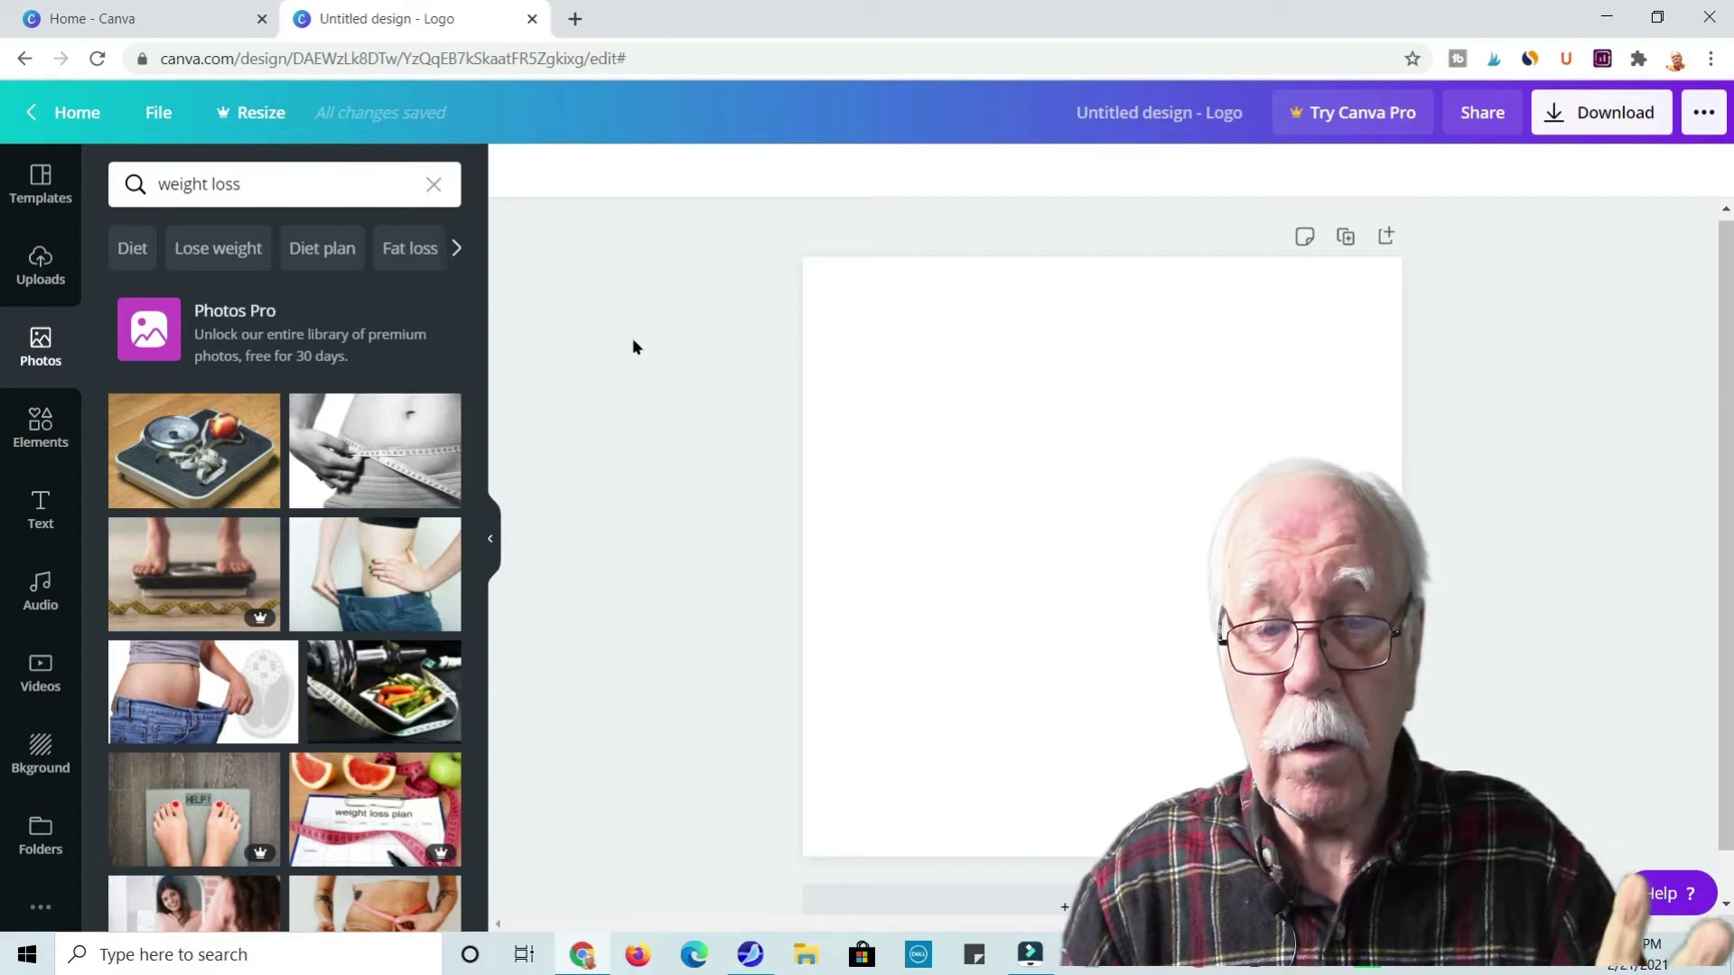
scroll(451, 465, down, 2)
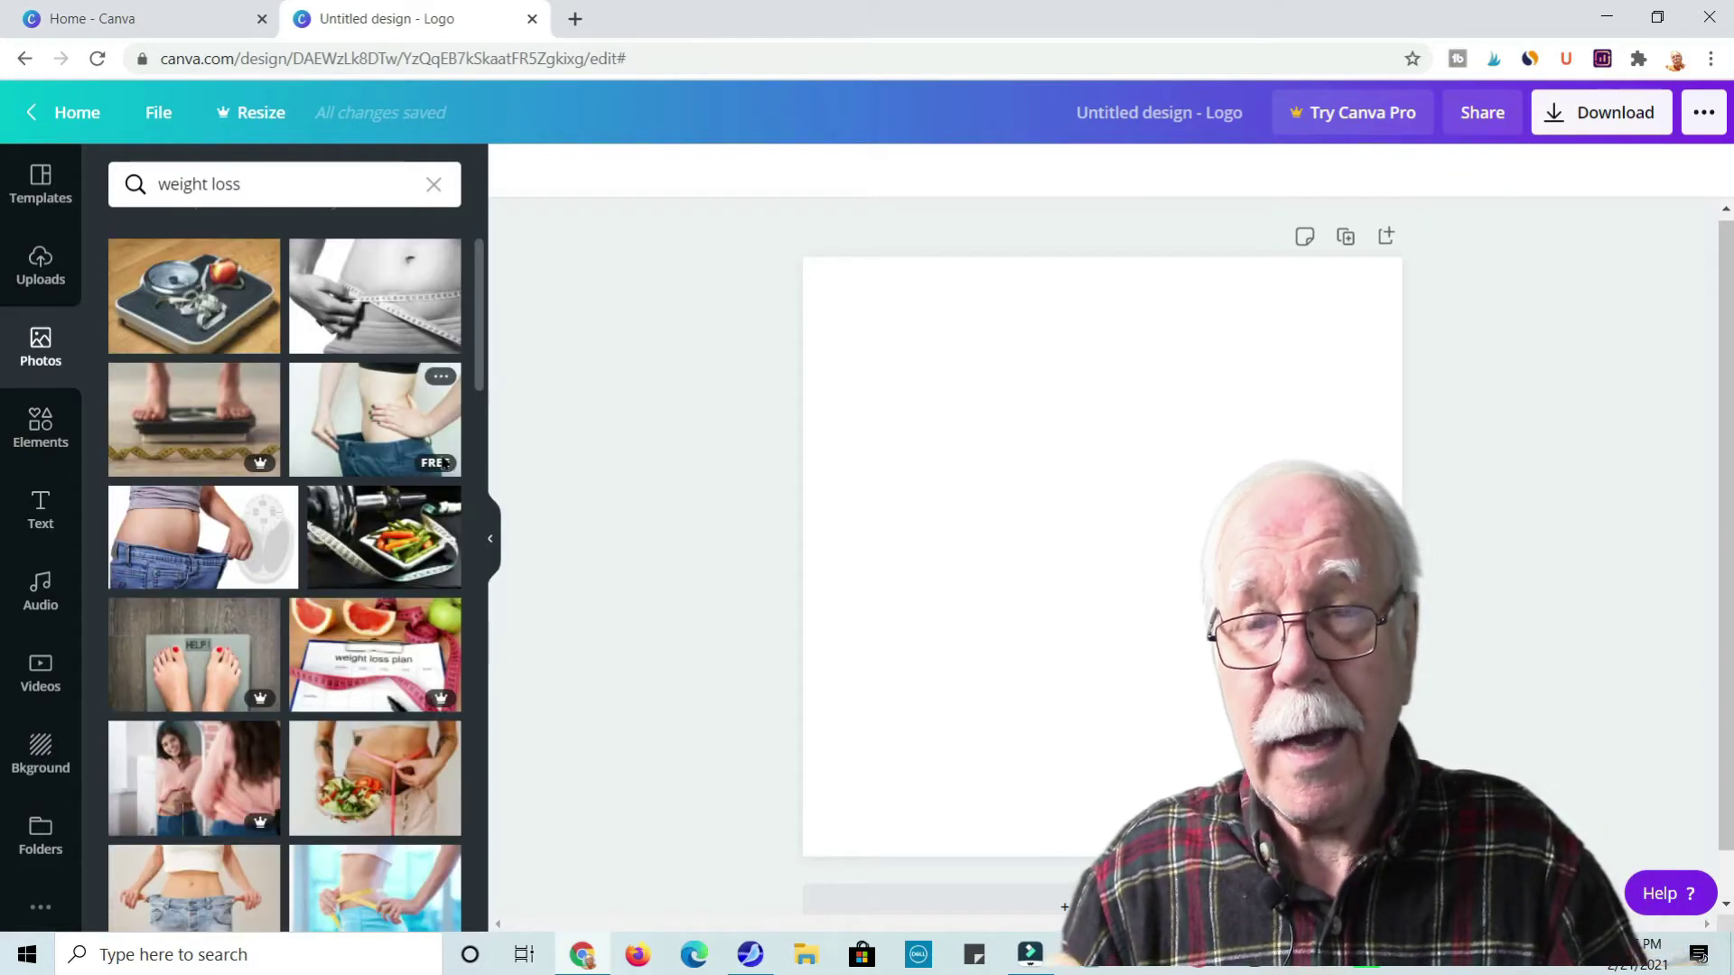
click(392, 421)
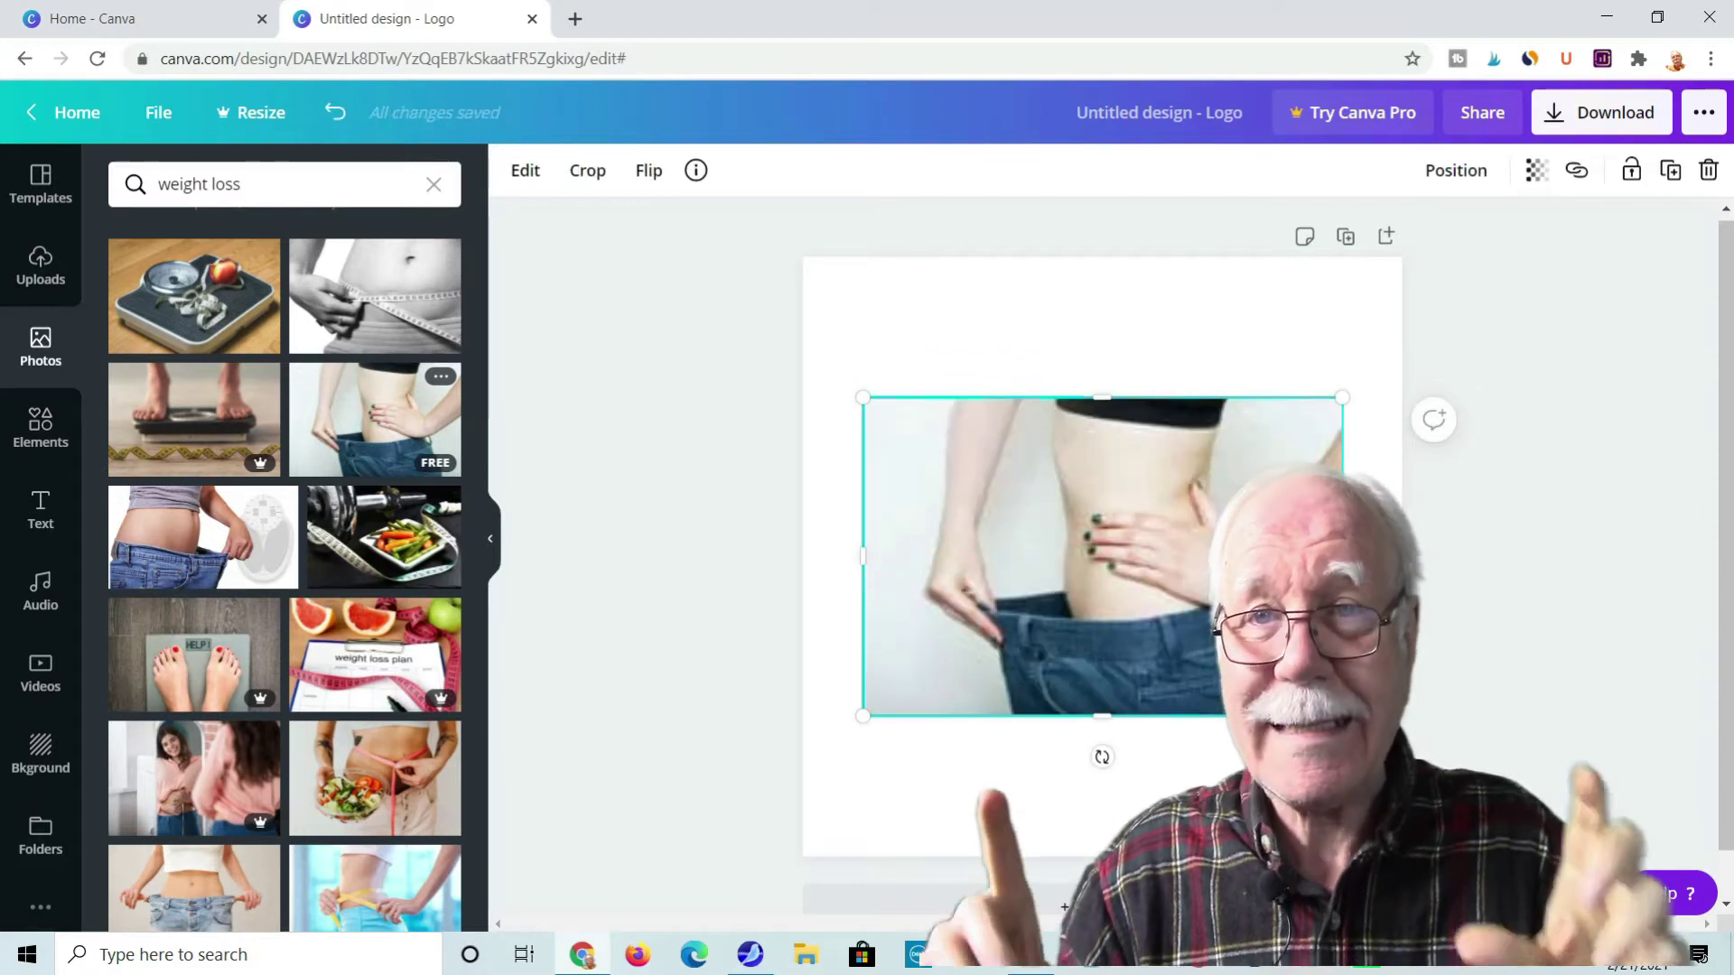
Step: Move the jeans photo toward the top of the page, extend its bottom edge downward, and deselect it
drag(1184, 589, 1180, 512)
drag(1100, 640, 1109, 724)
click(1551, 596)
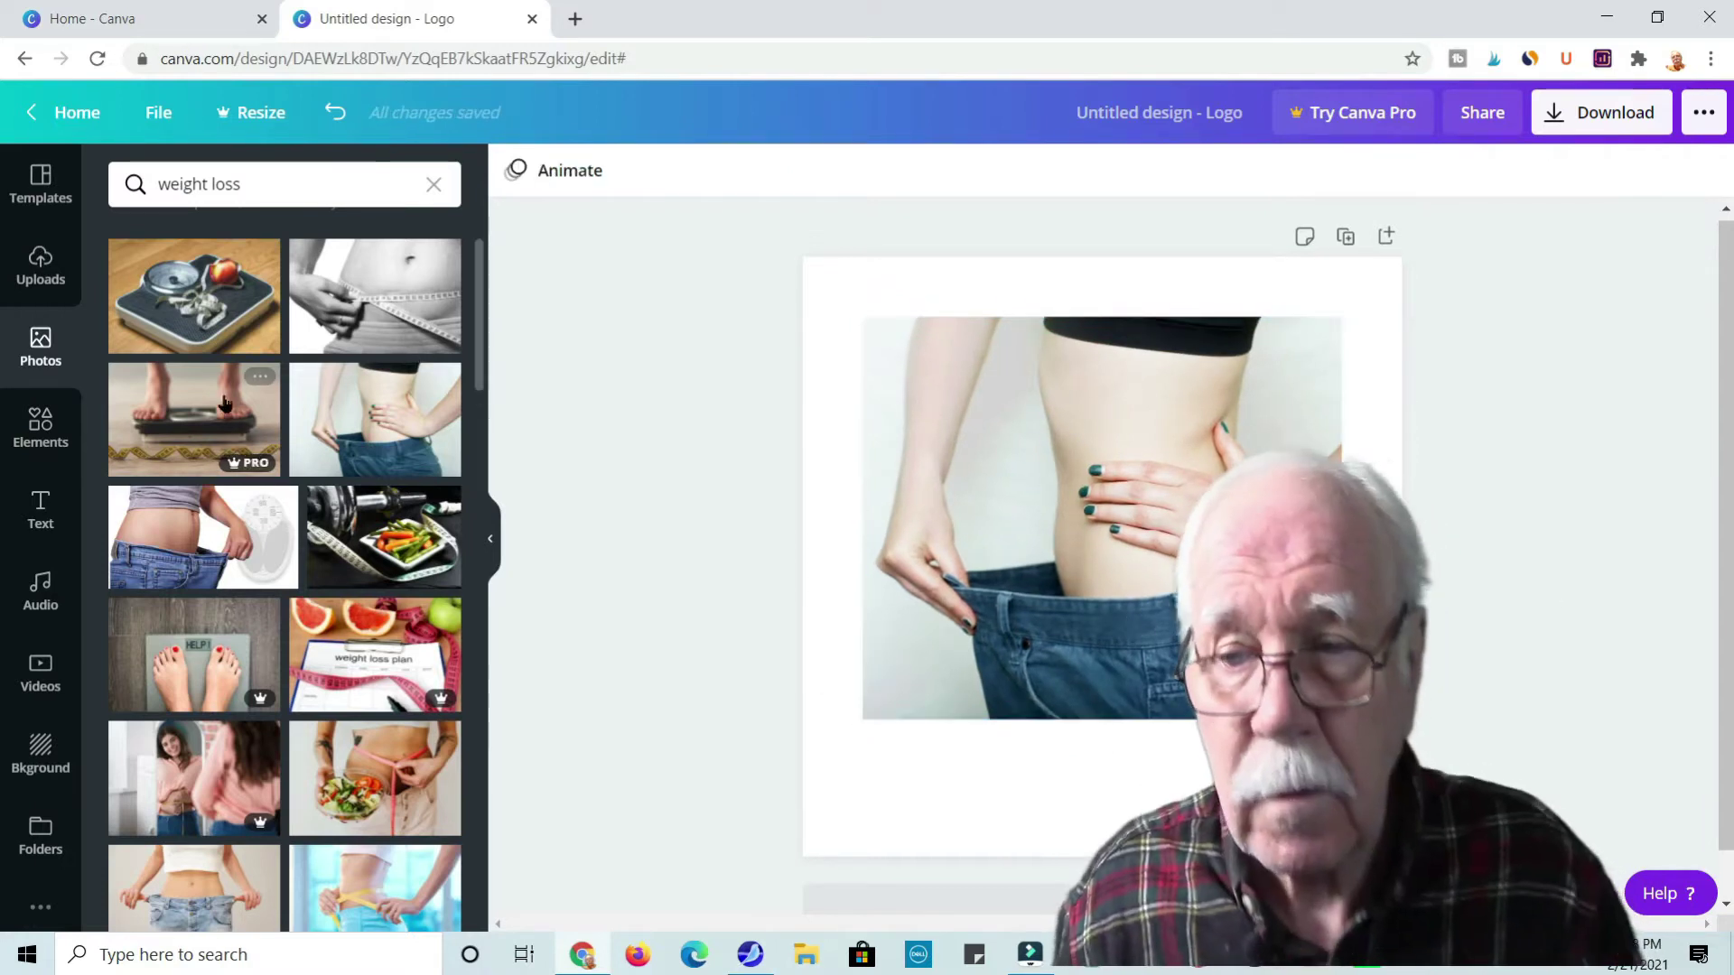
Step: Add the pink neon GLOW text style to the page and place it directly below the photo
click(33, 508)
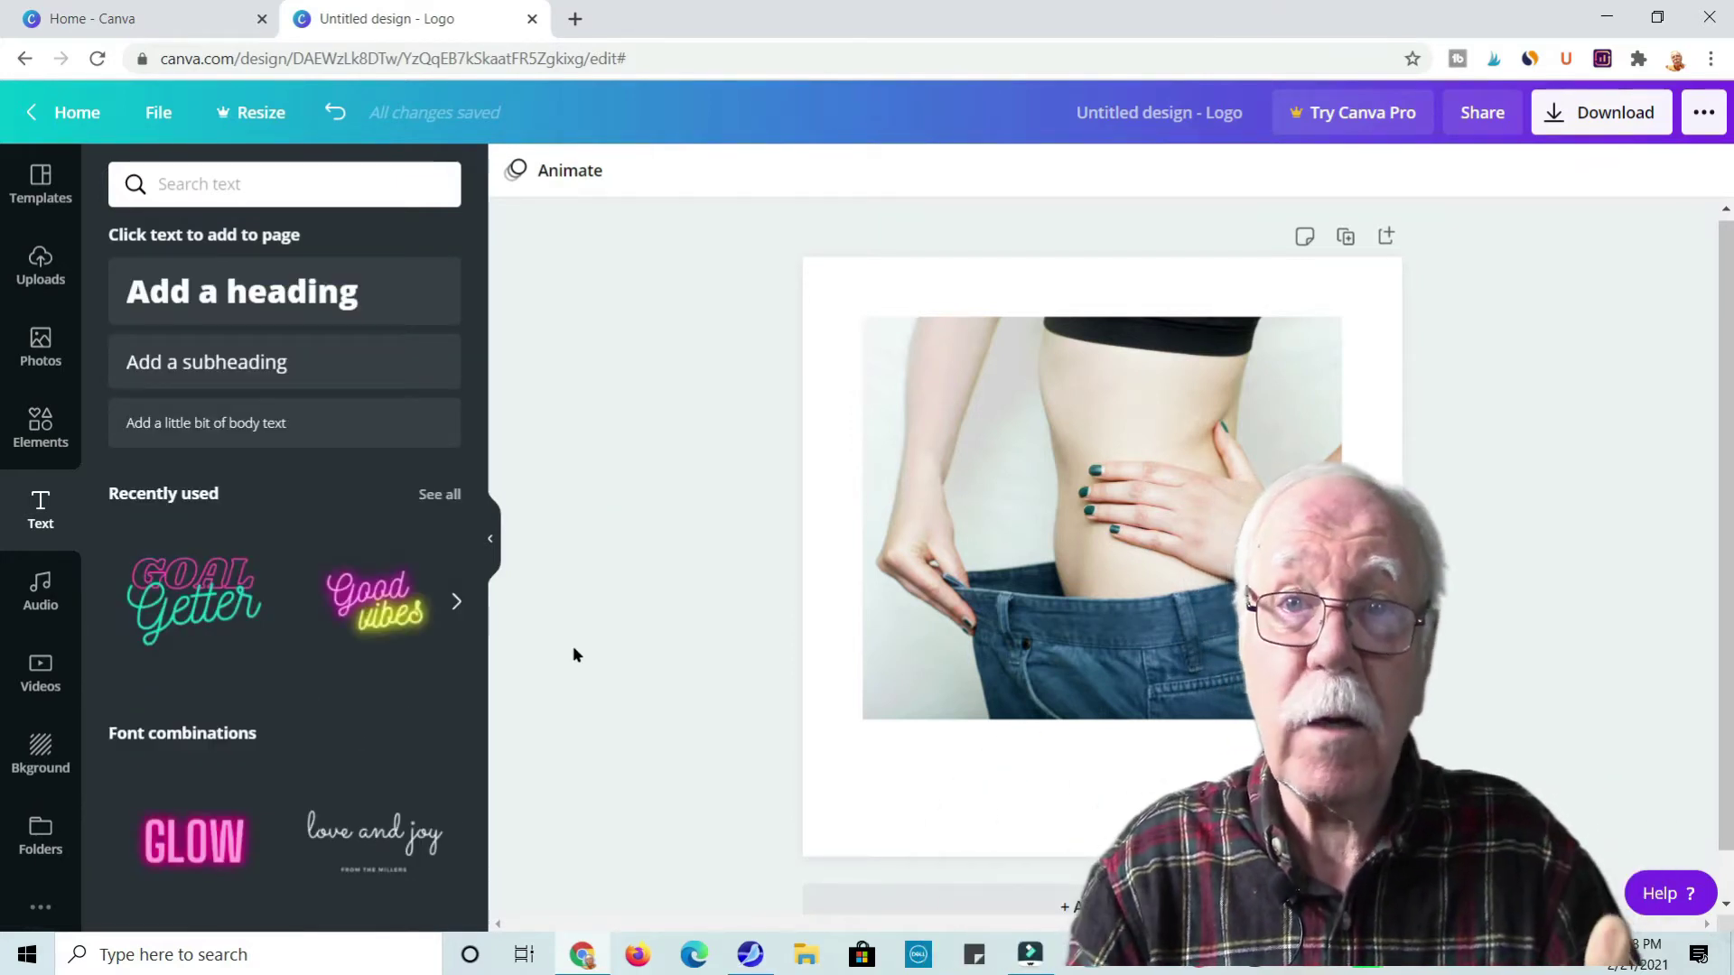
click(176, 845)
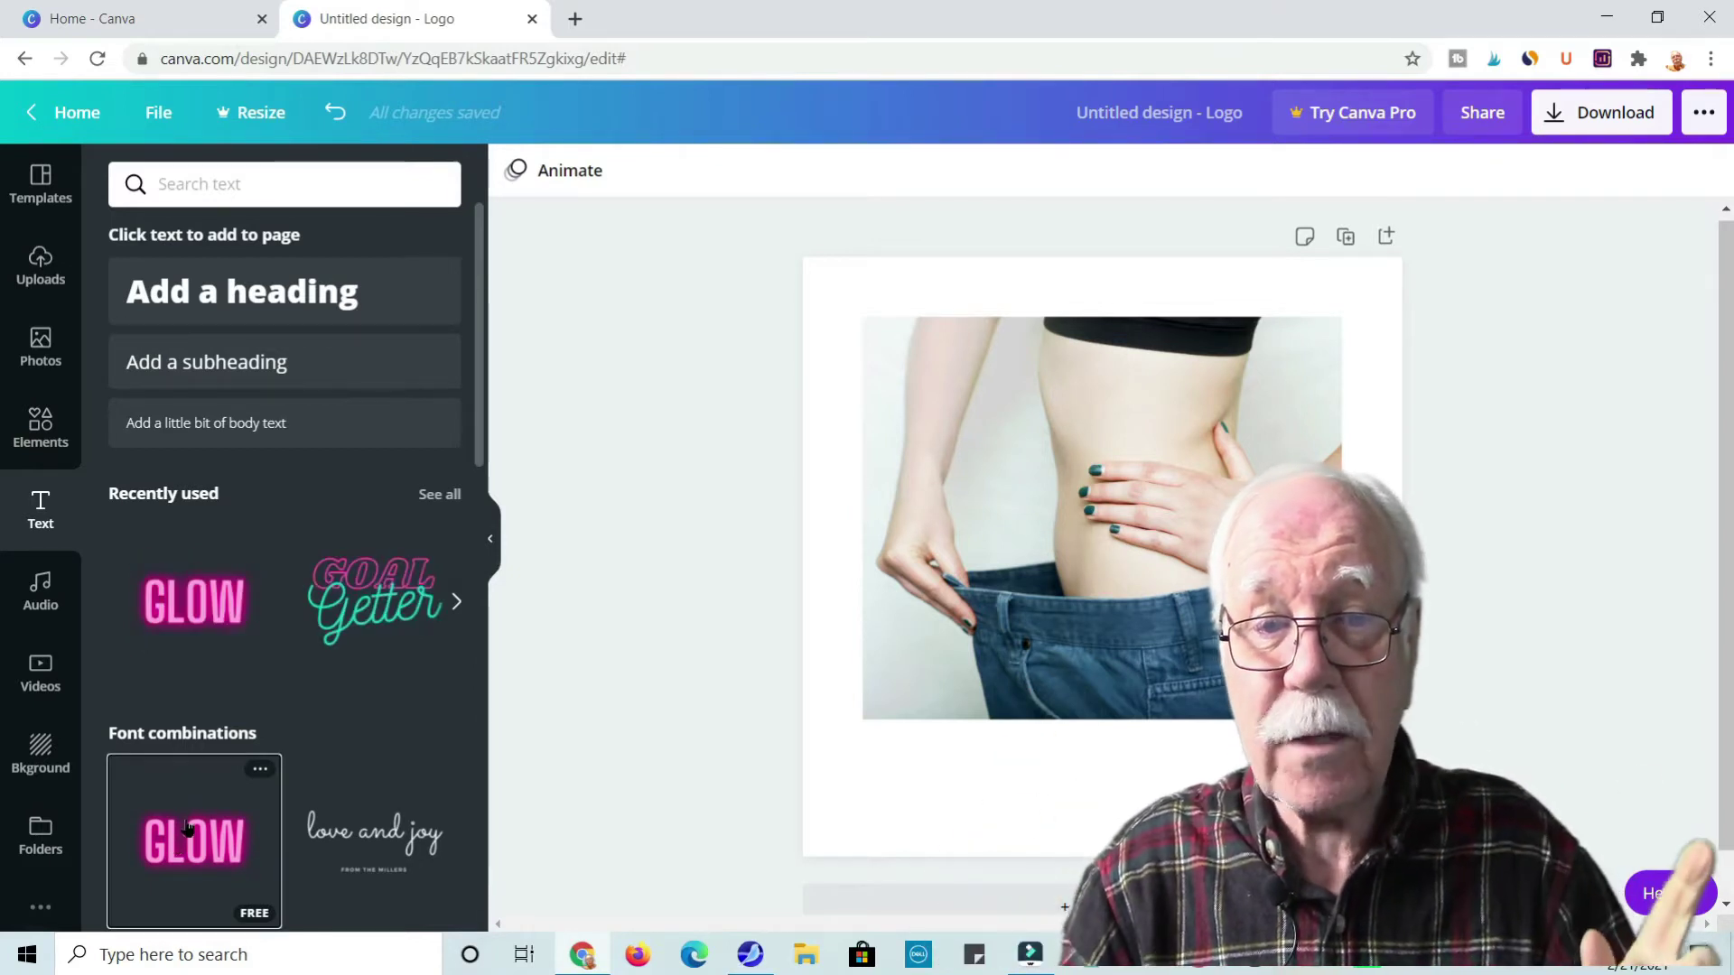
click(207, 608)
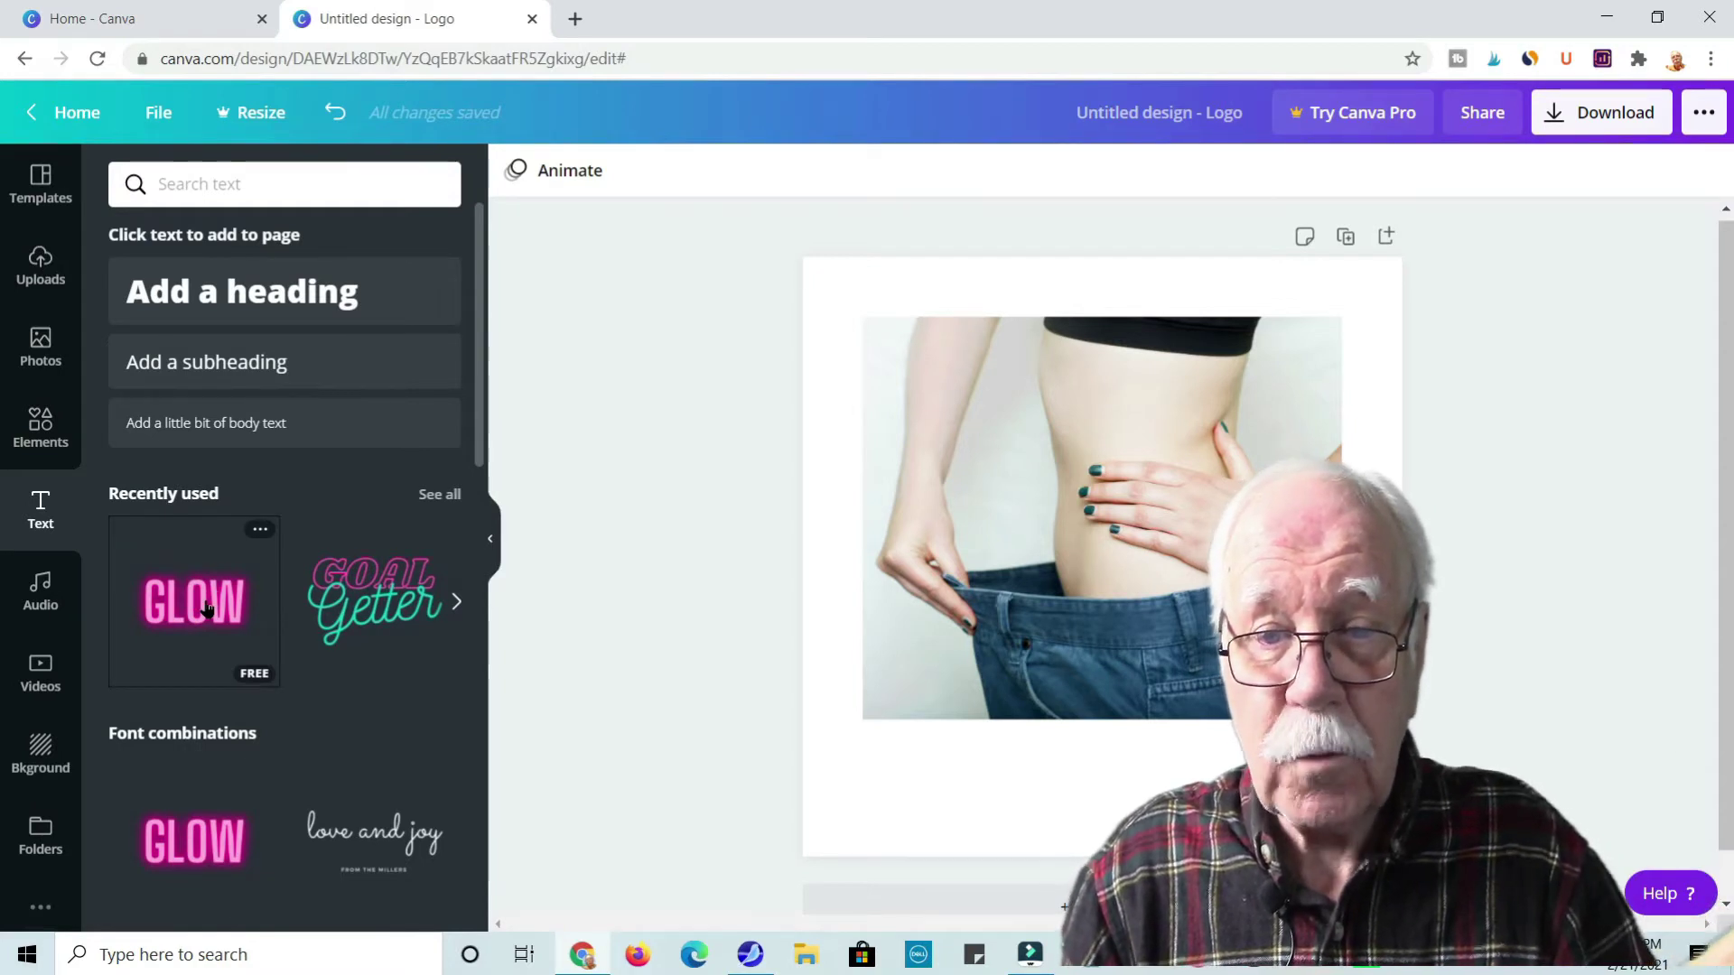
drag(980, 578, 984, 705)
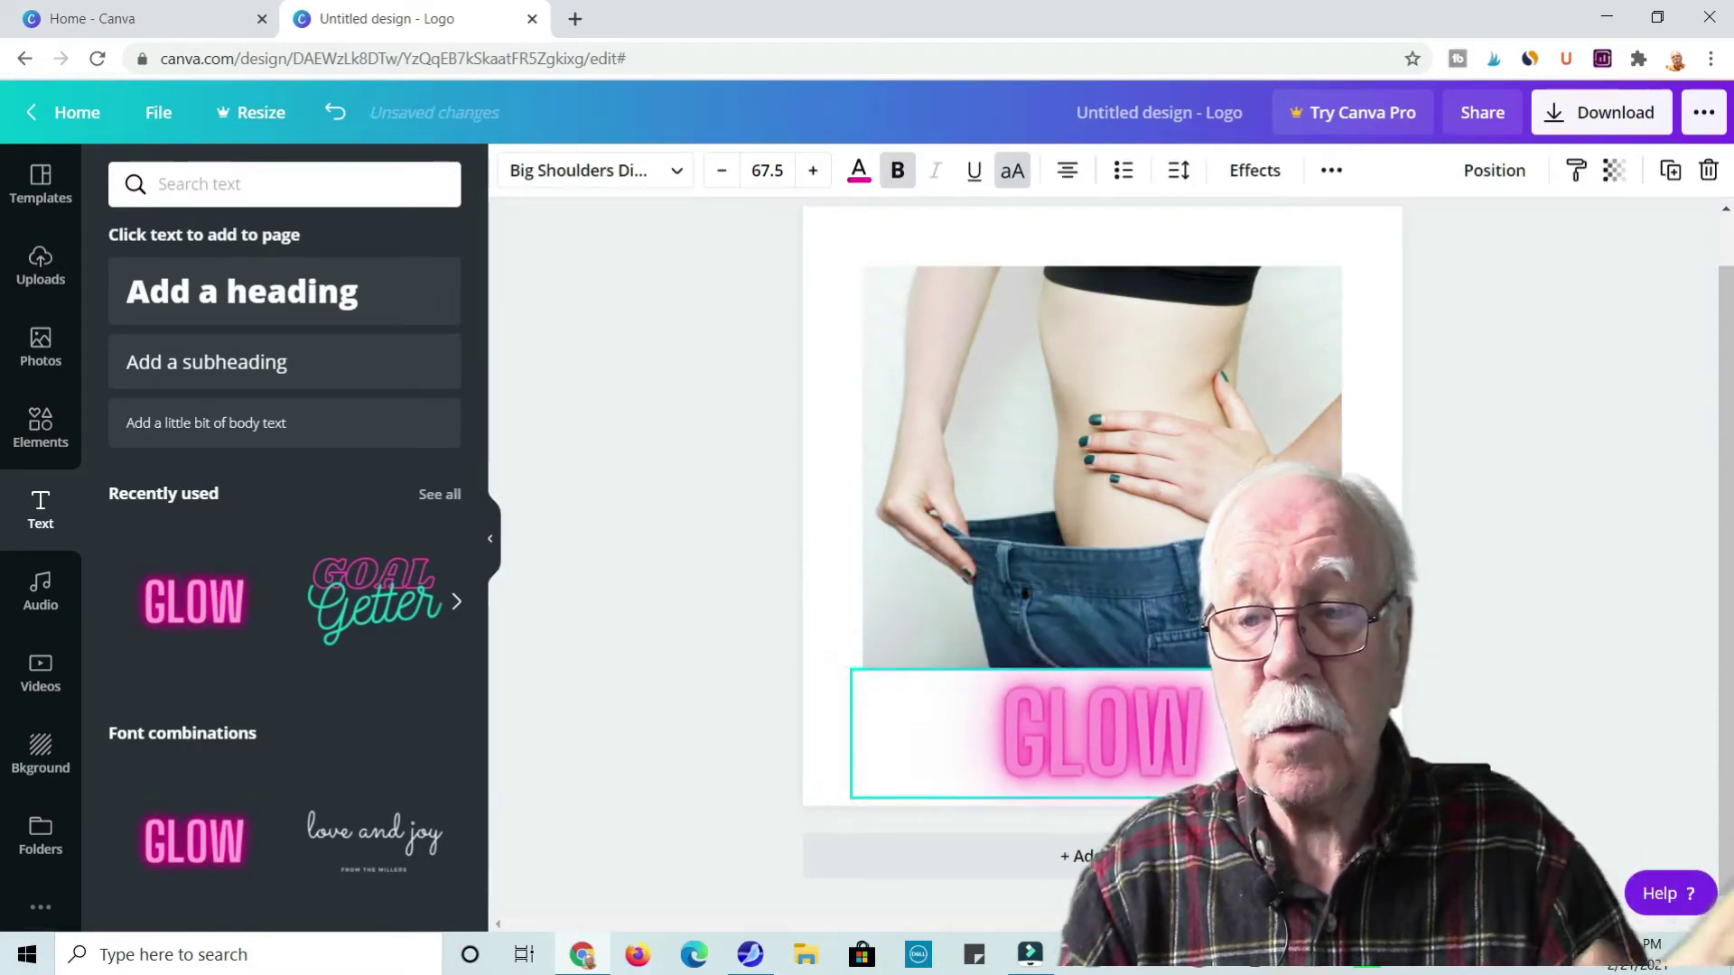
Step: Replace the neon text with "KETO DIET HUB" and widen its text box so it fits on one line
double_click(1238, 735)
text(KETO)
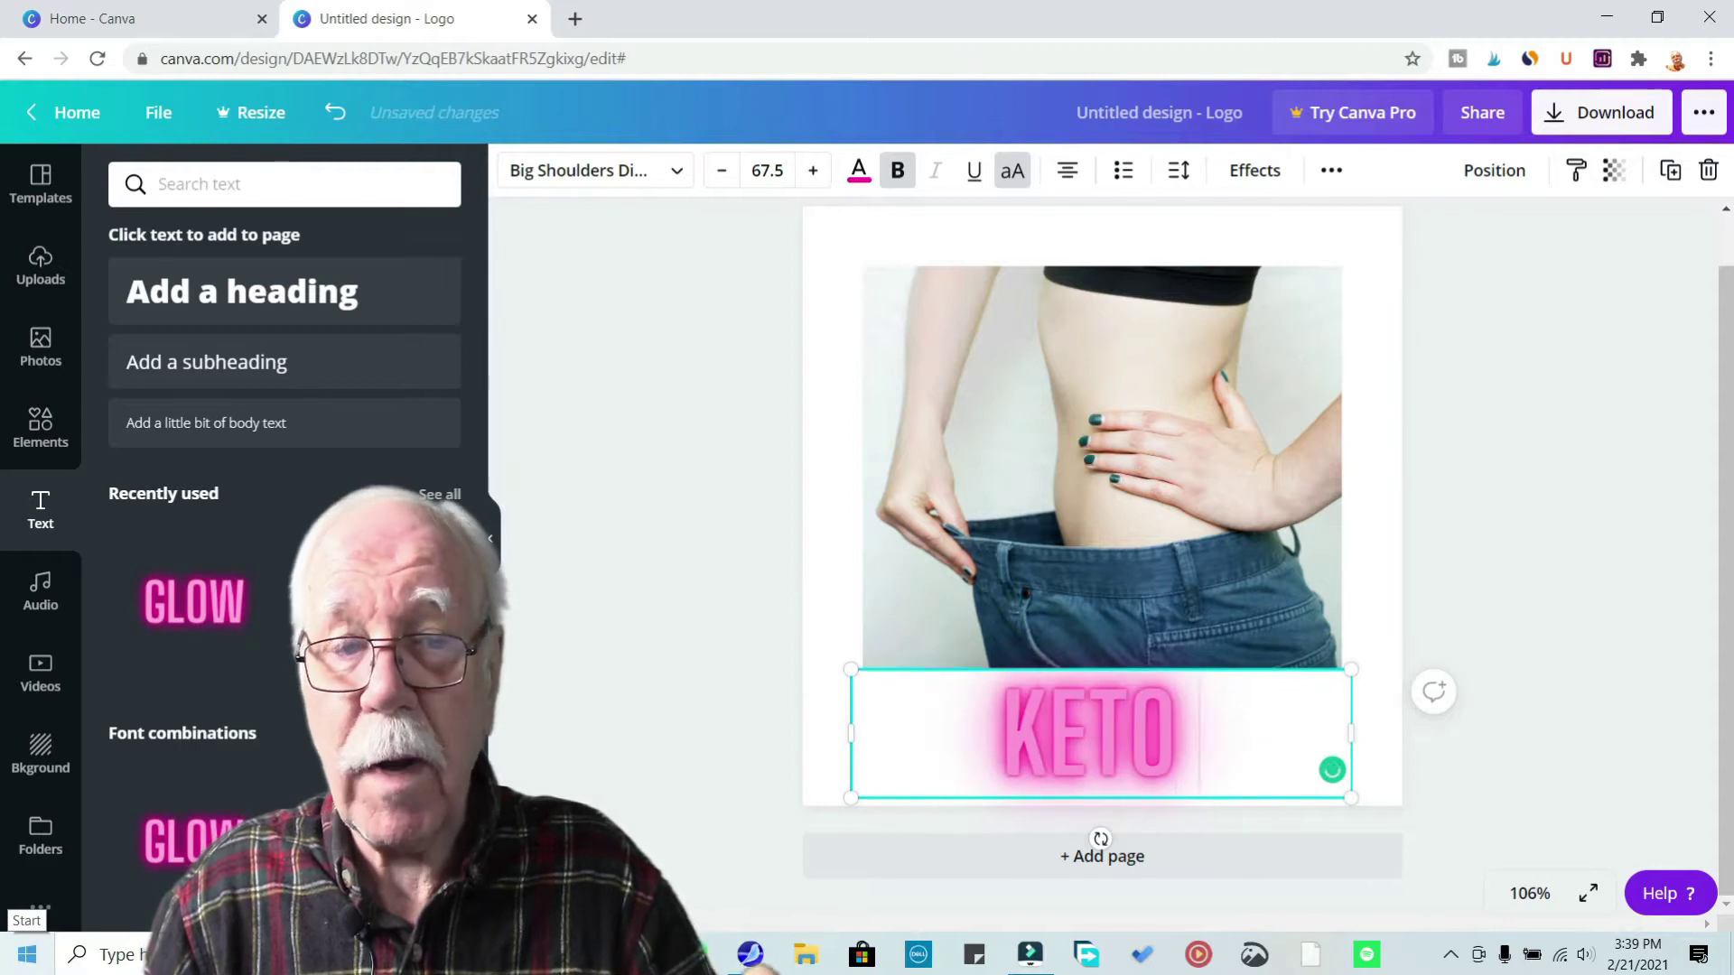
text( DIET HUB)
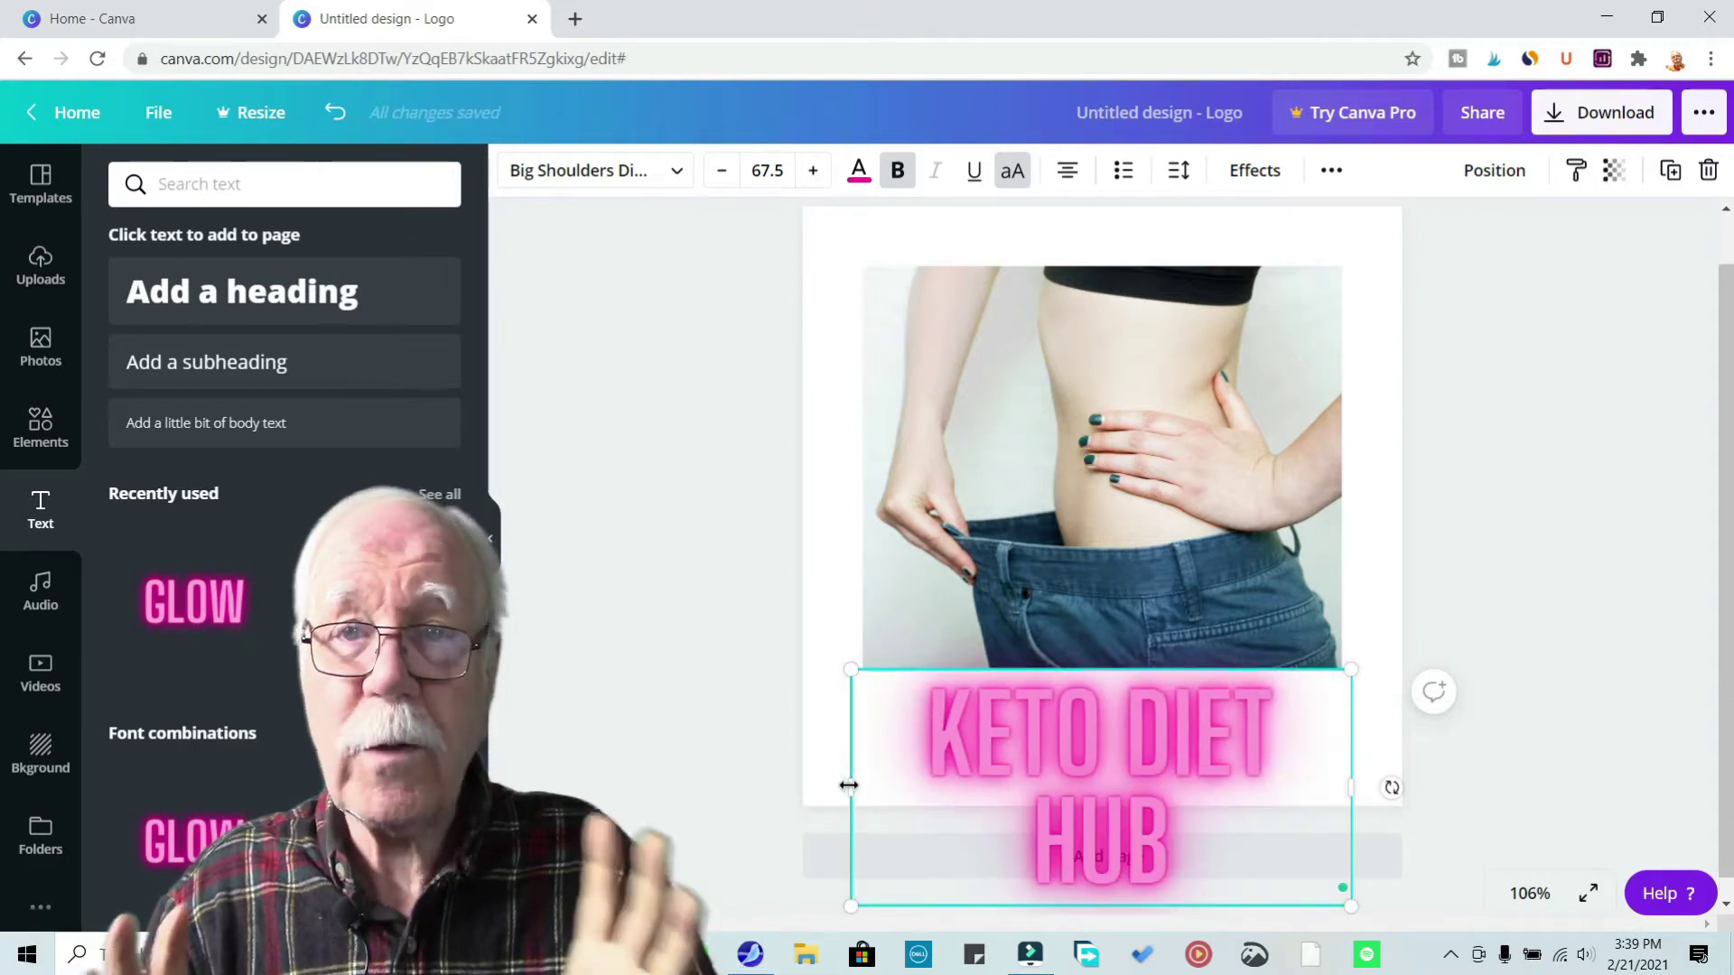
drag(849, 786, 824, 786)
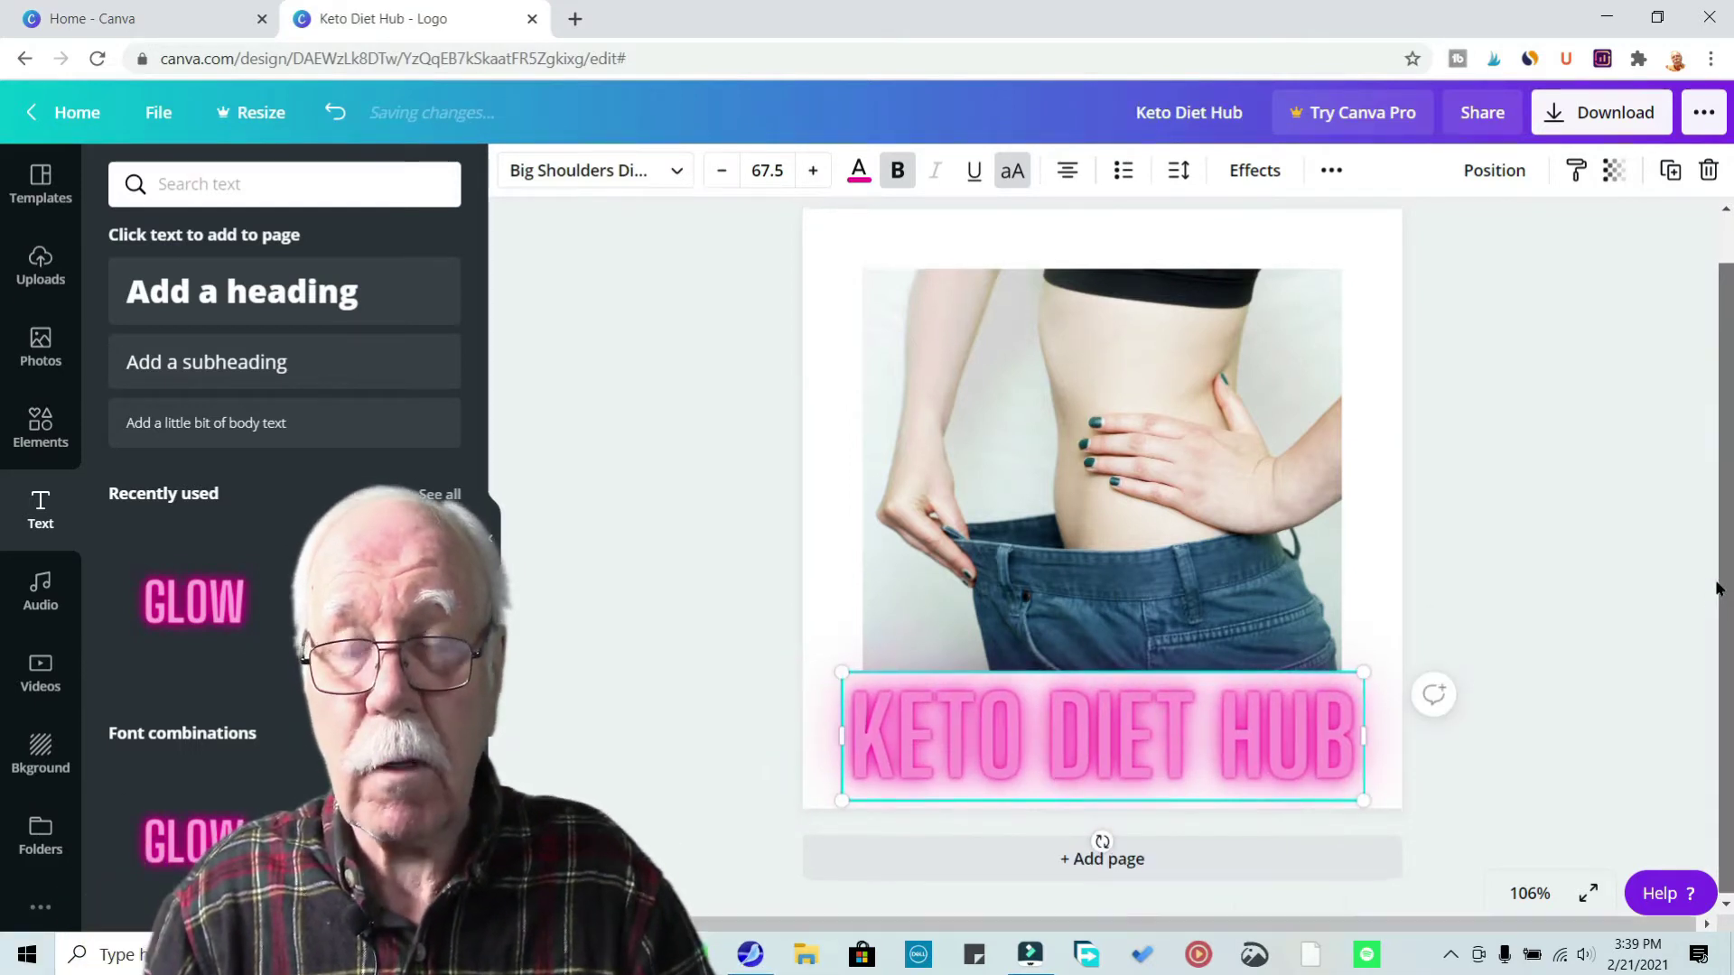
Step: Shrink the photo to about half the page width and move the neon text beside it at the top
scroll(1719, 606, up, 1)
click(1264, 632)
drag(1343, 709, 1089, 542)
drag(1049, 801, 1300, 382)
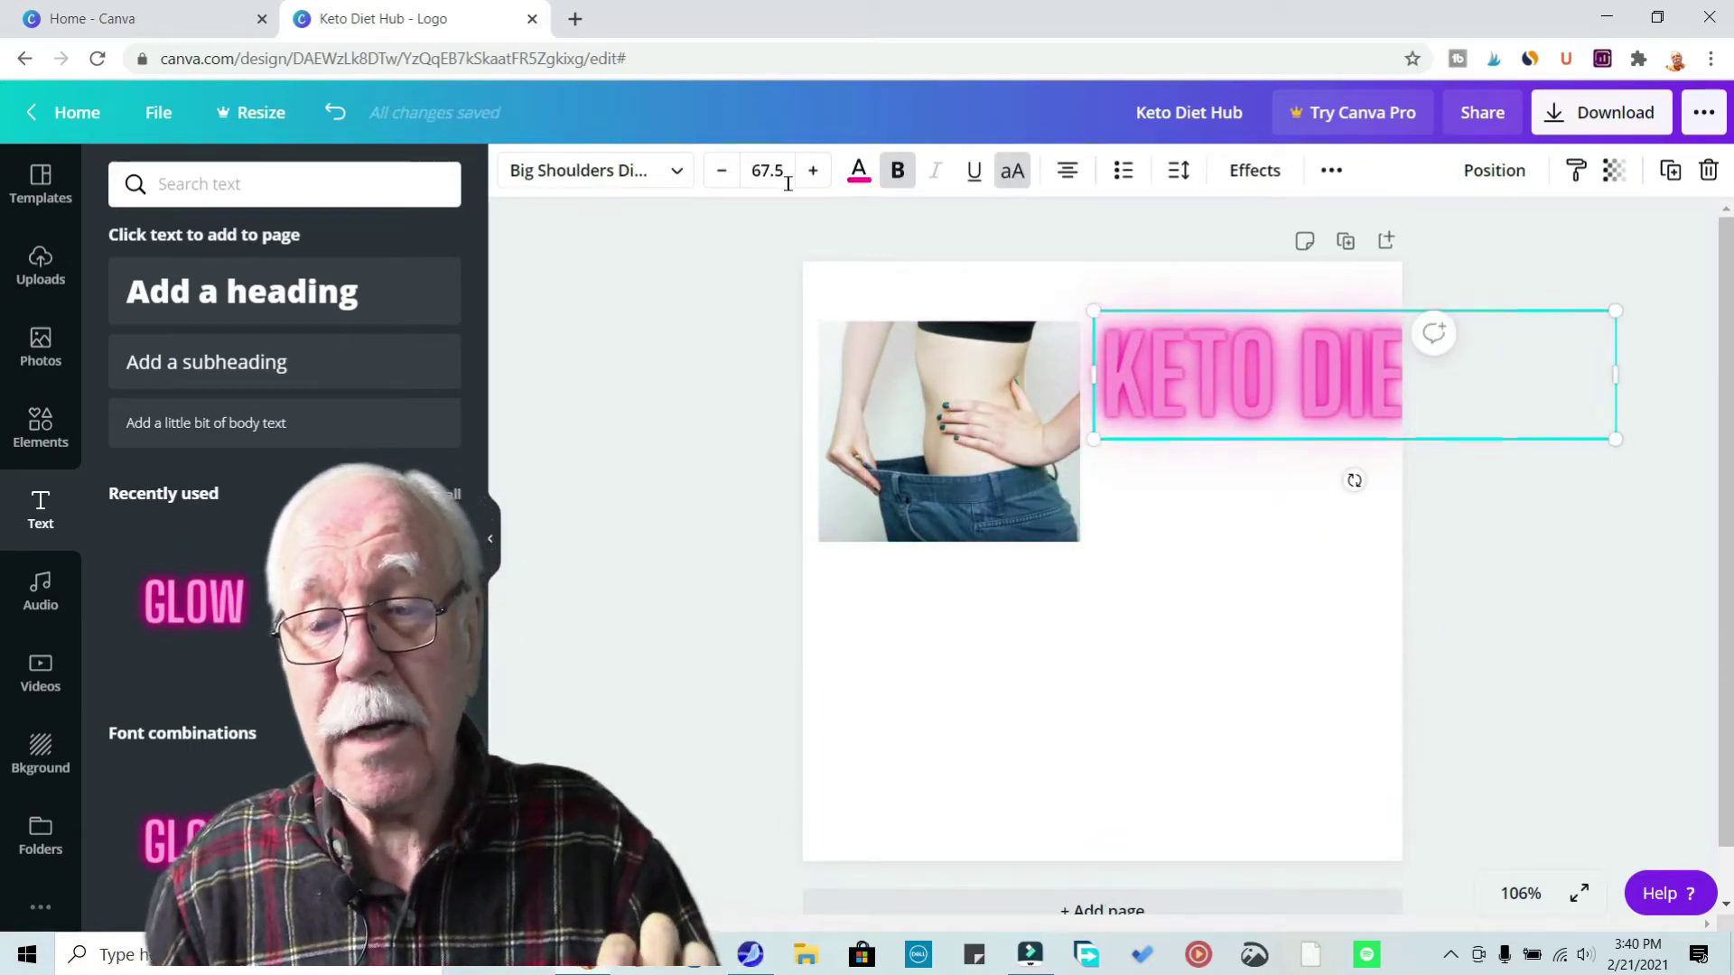
Step: Reduce the neon text's font size to 60.5, shift it toward the photo, and narrow the photo's right side
click(723, 172)
click(722, 171)
click(723, 172)
click(723, 172)
click(723, 172)
click(722, 172)
click(722, 171)
drag(1312, 361, 1276, 360)
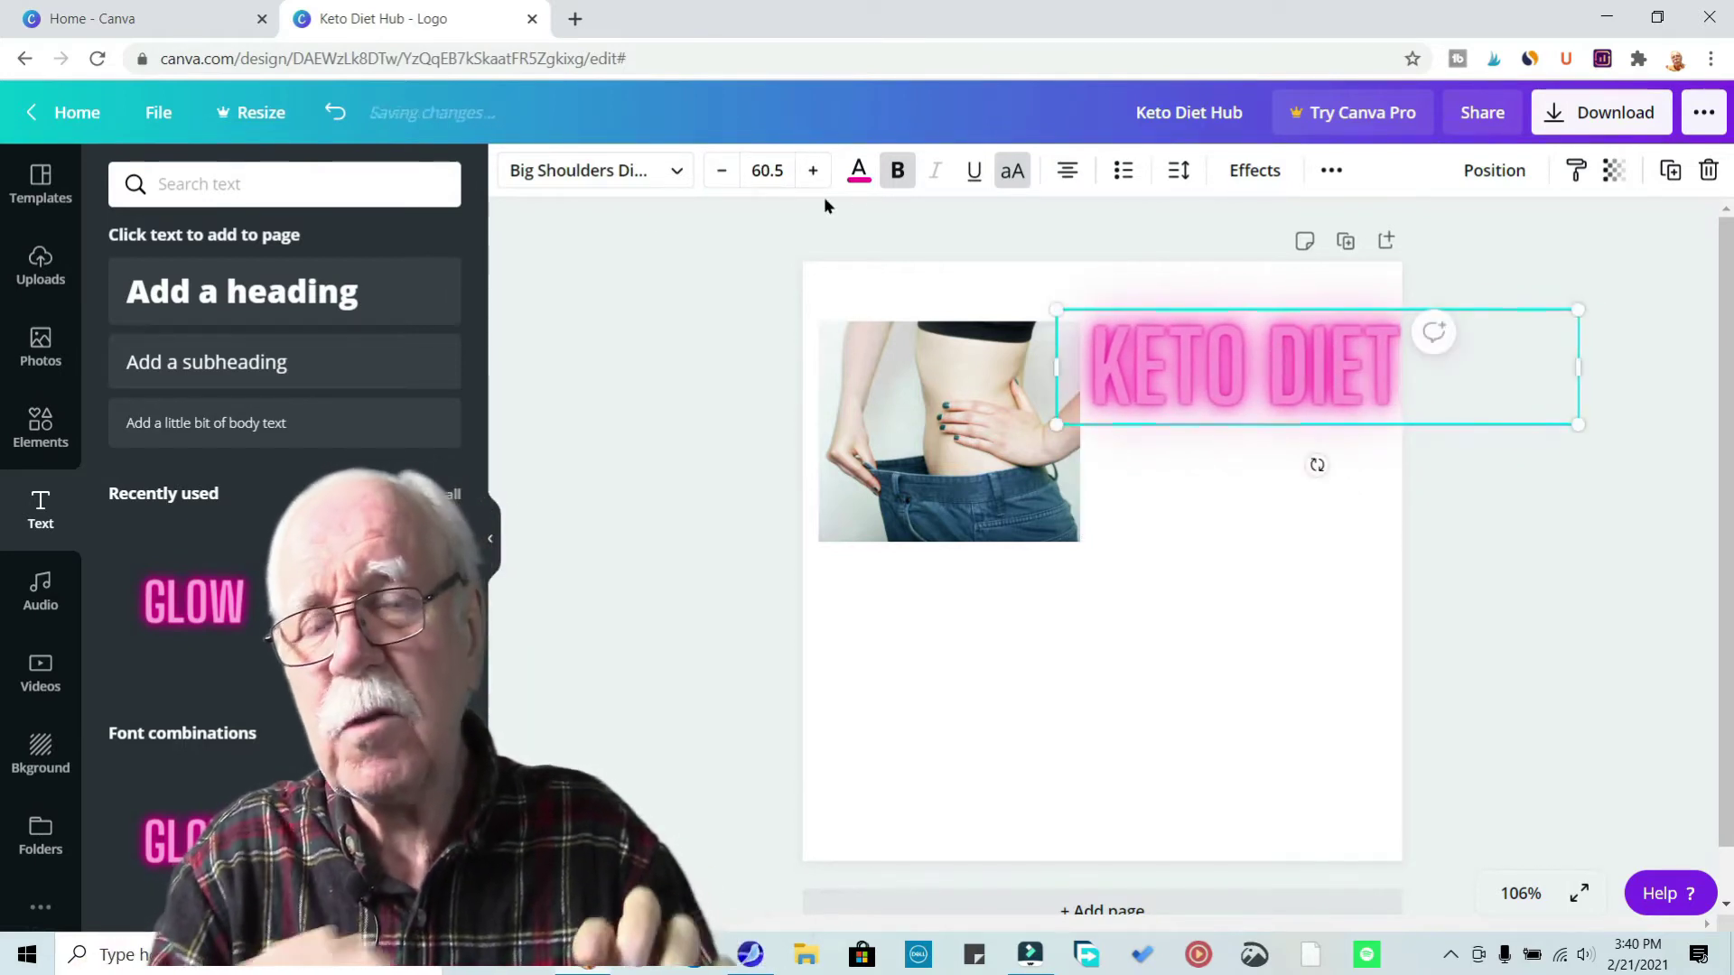
click(976, 416)
drag(1082, 431, 1058, 435)
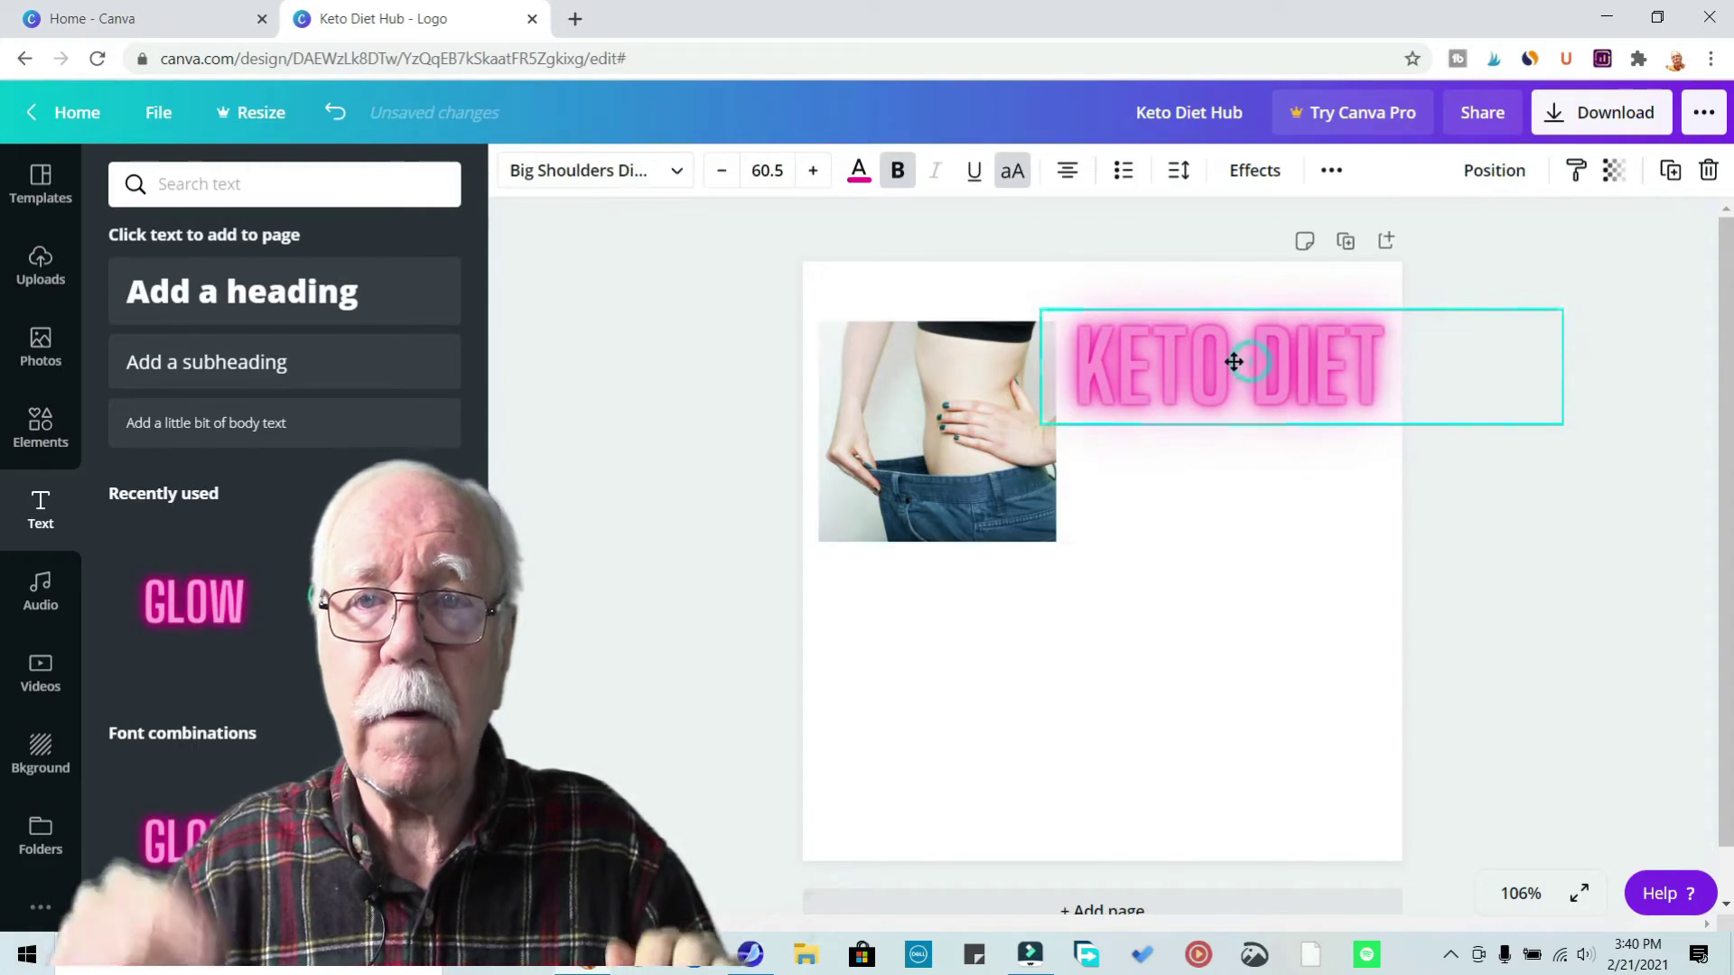
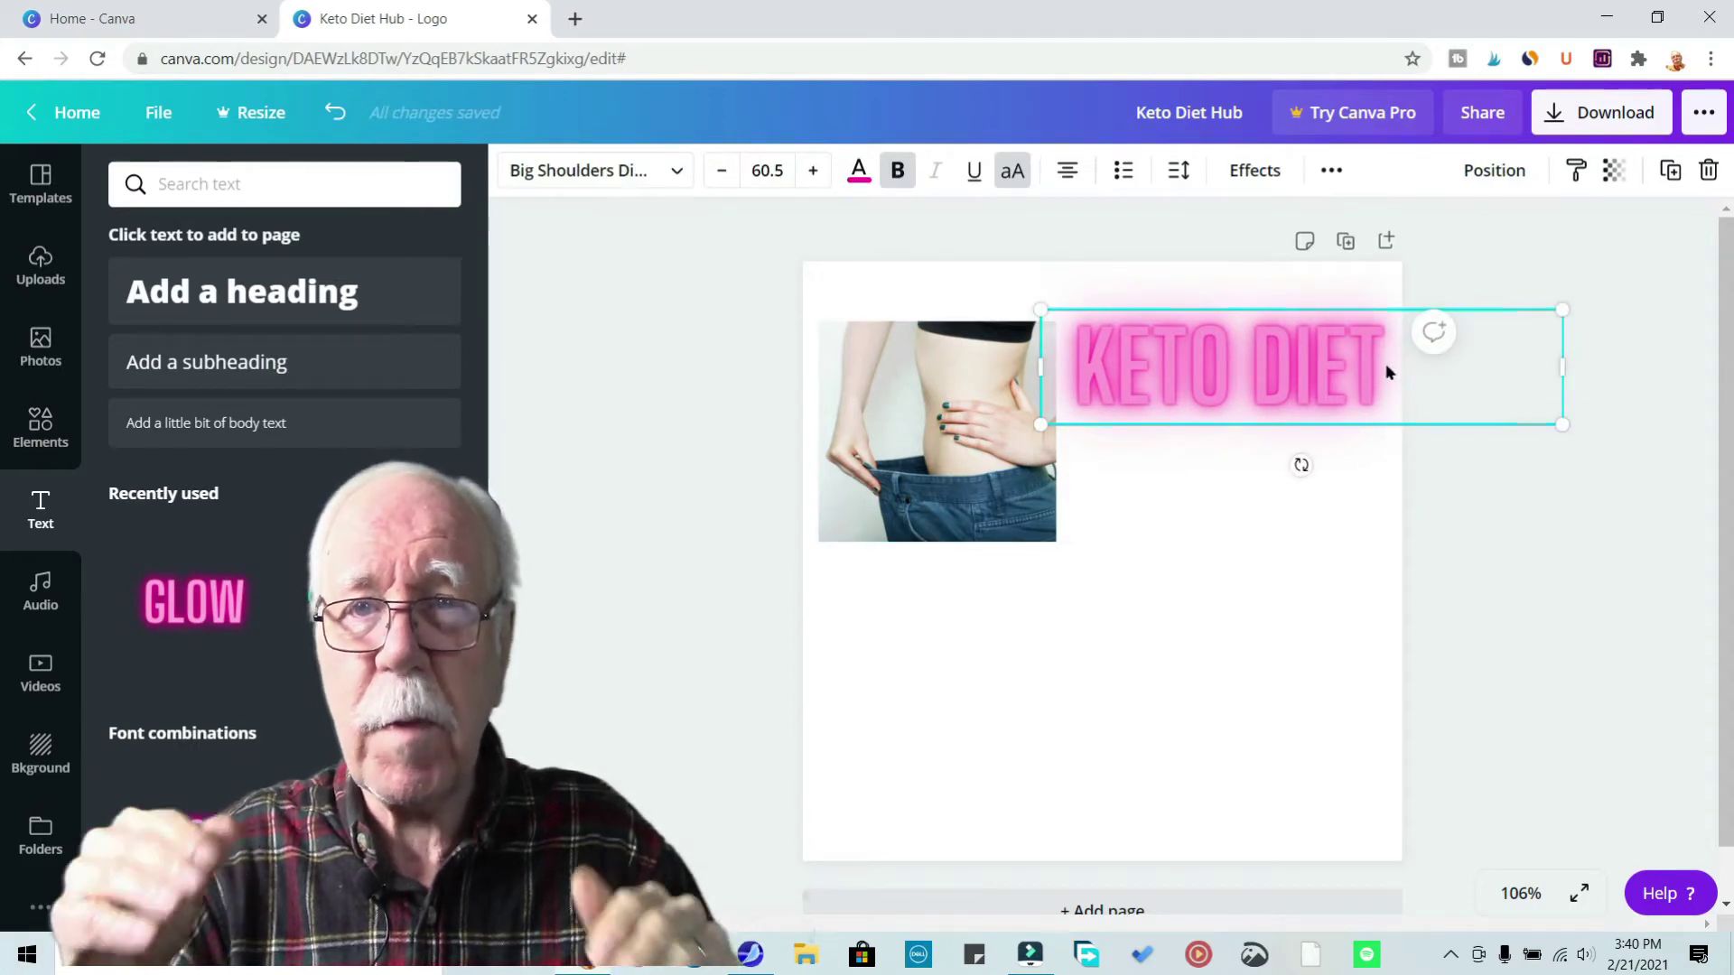
Step: Set HUB on a second line, narrow the text box around the words, and fit it beside the photo within the page
text(HUB)
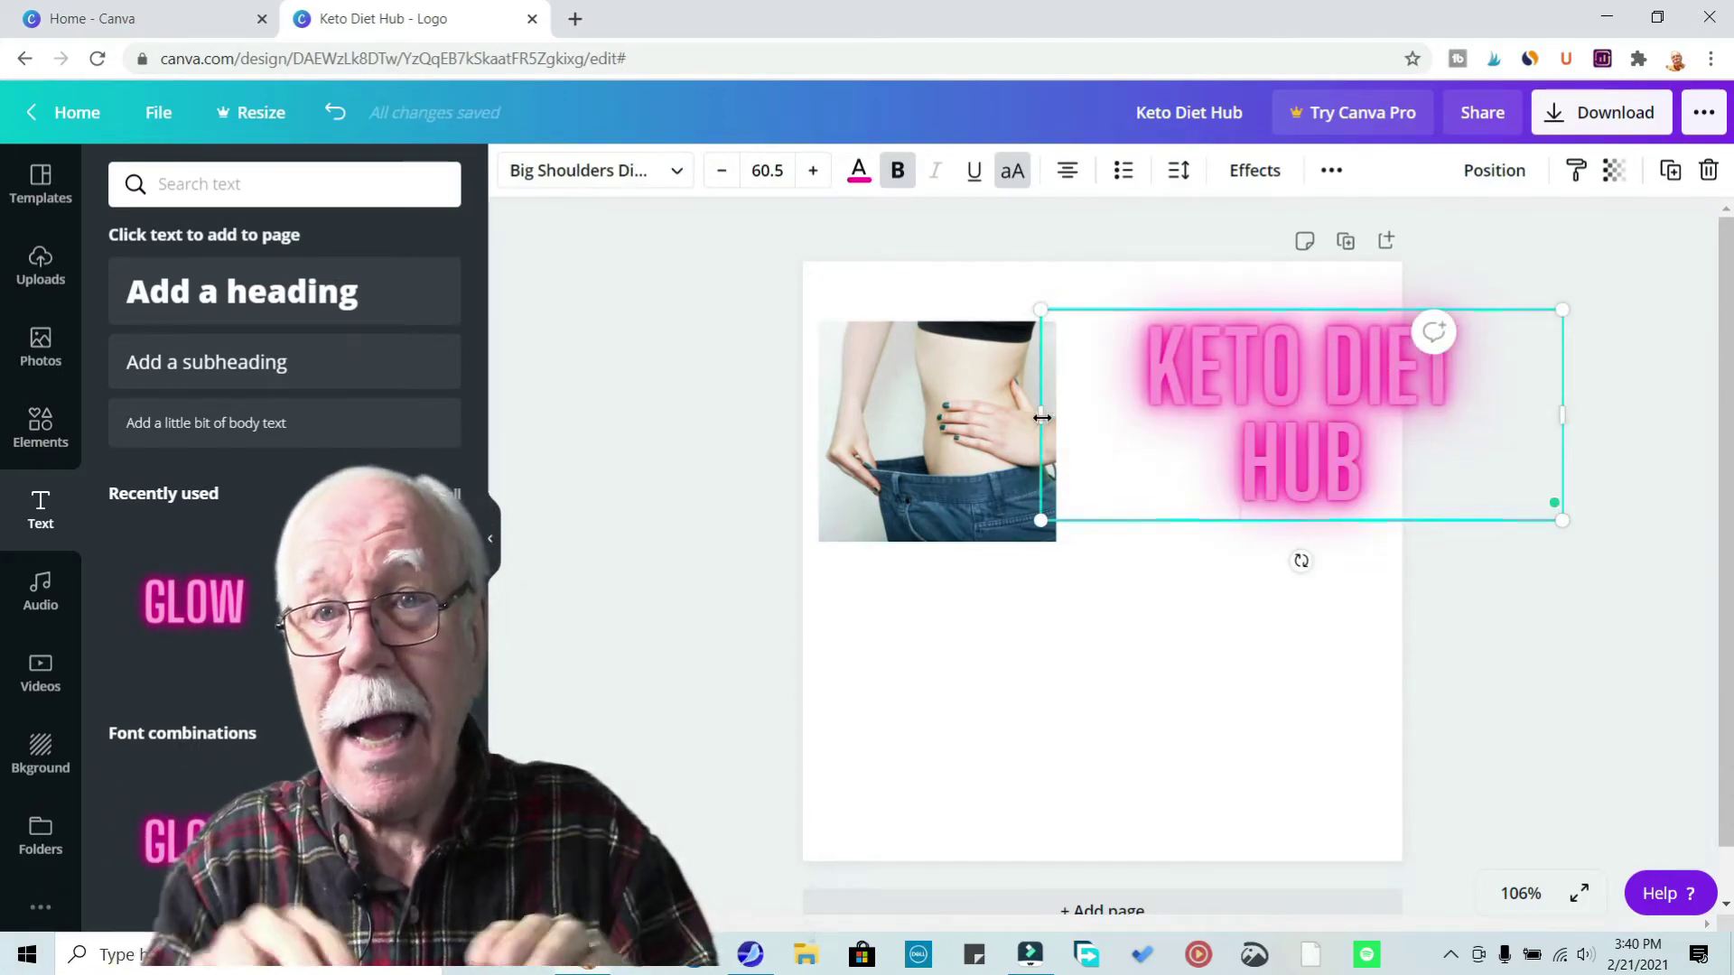
drag(1046, 413, 1201, 414)
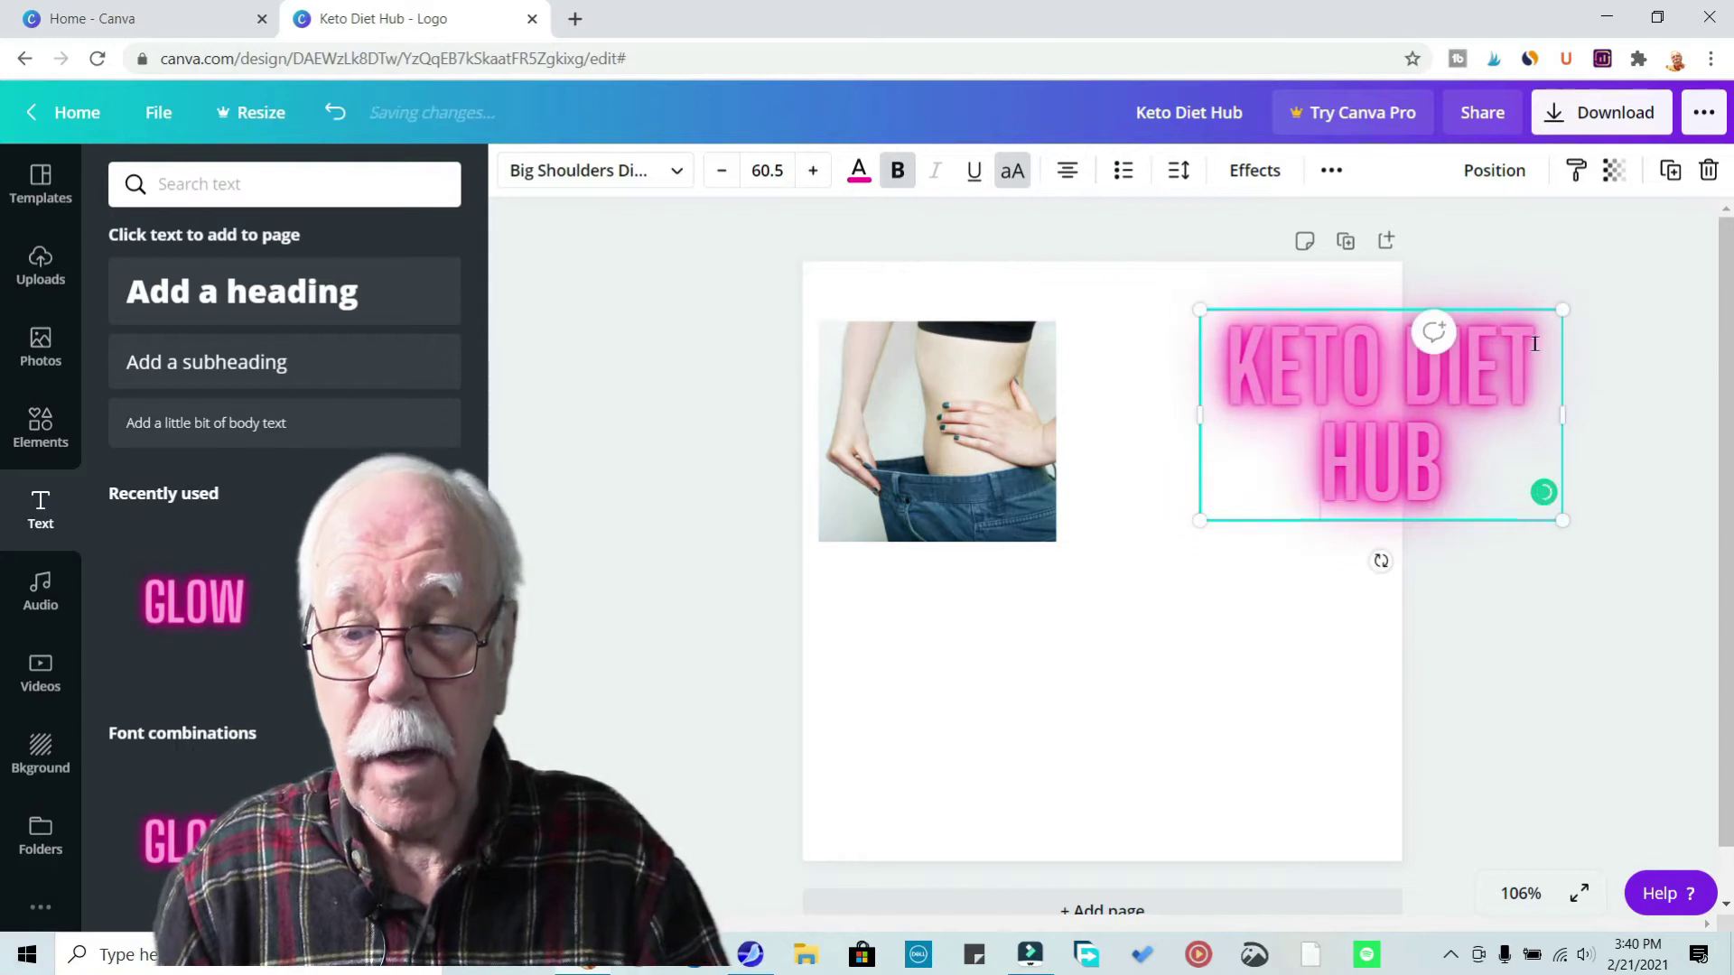
drag(1343, 406, 1171, 420)
Step: Shrink the photo slightly and pull in its right edge to leave a gap before the neon text
click(995, 477)
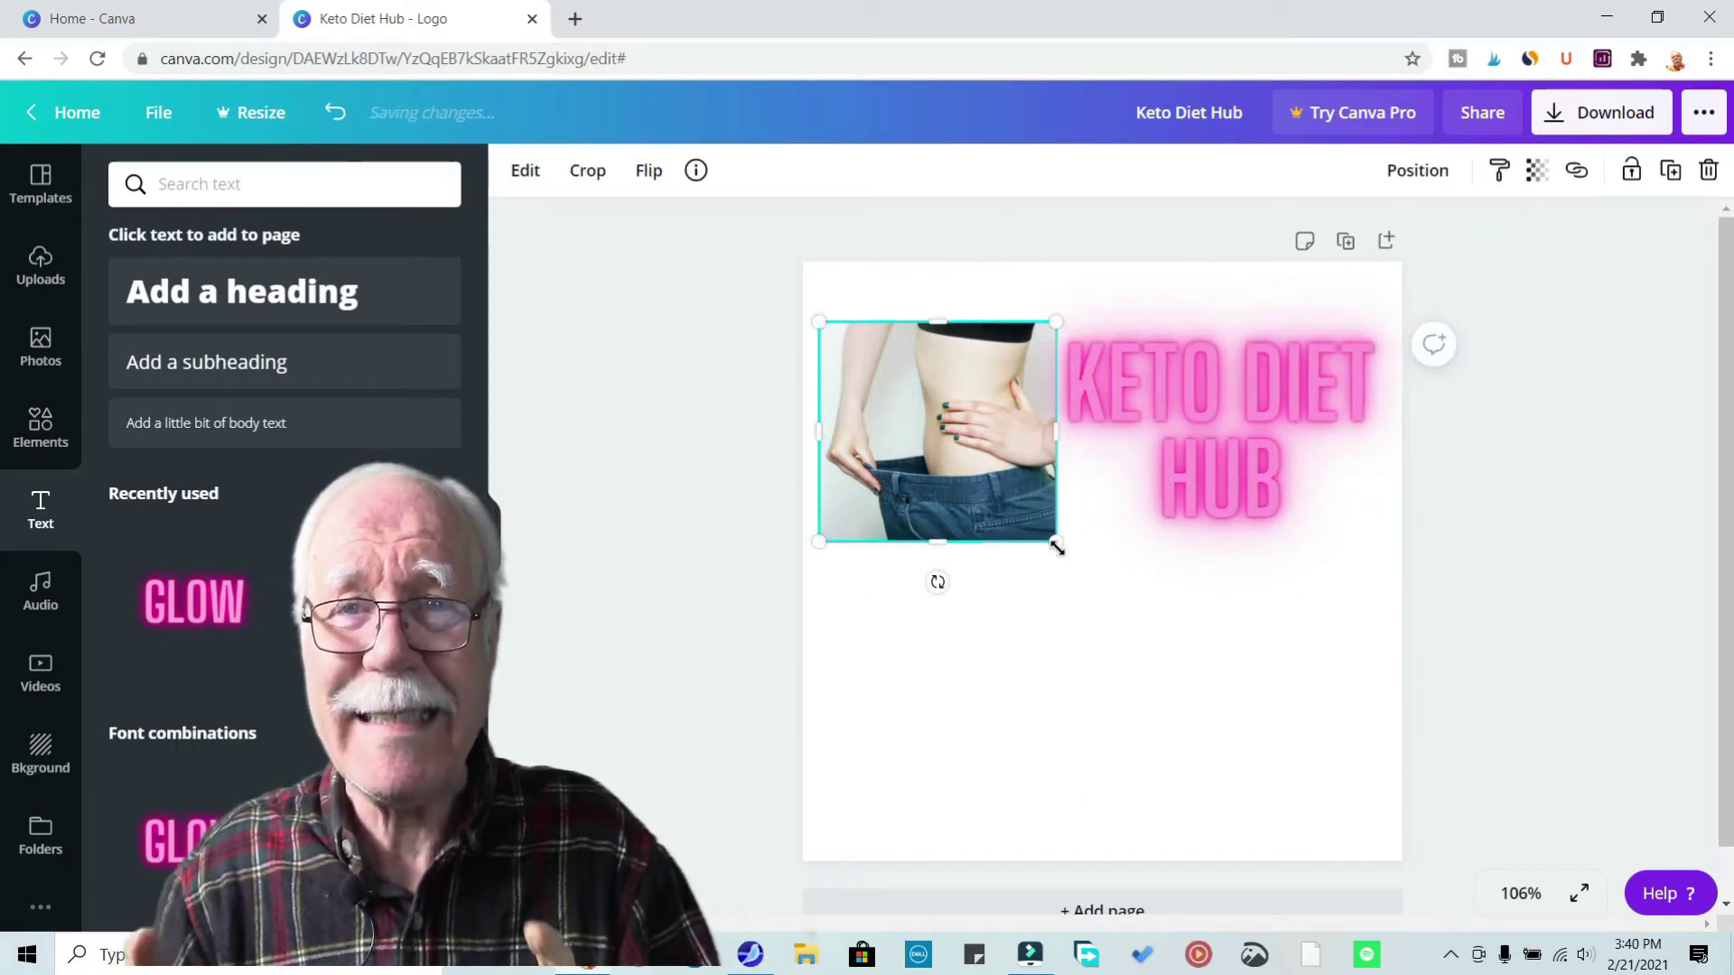
drag(1057, 547, 1052, 538)
drag(1052, 429, 1039, 429)
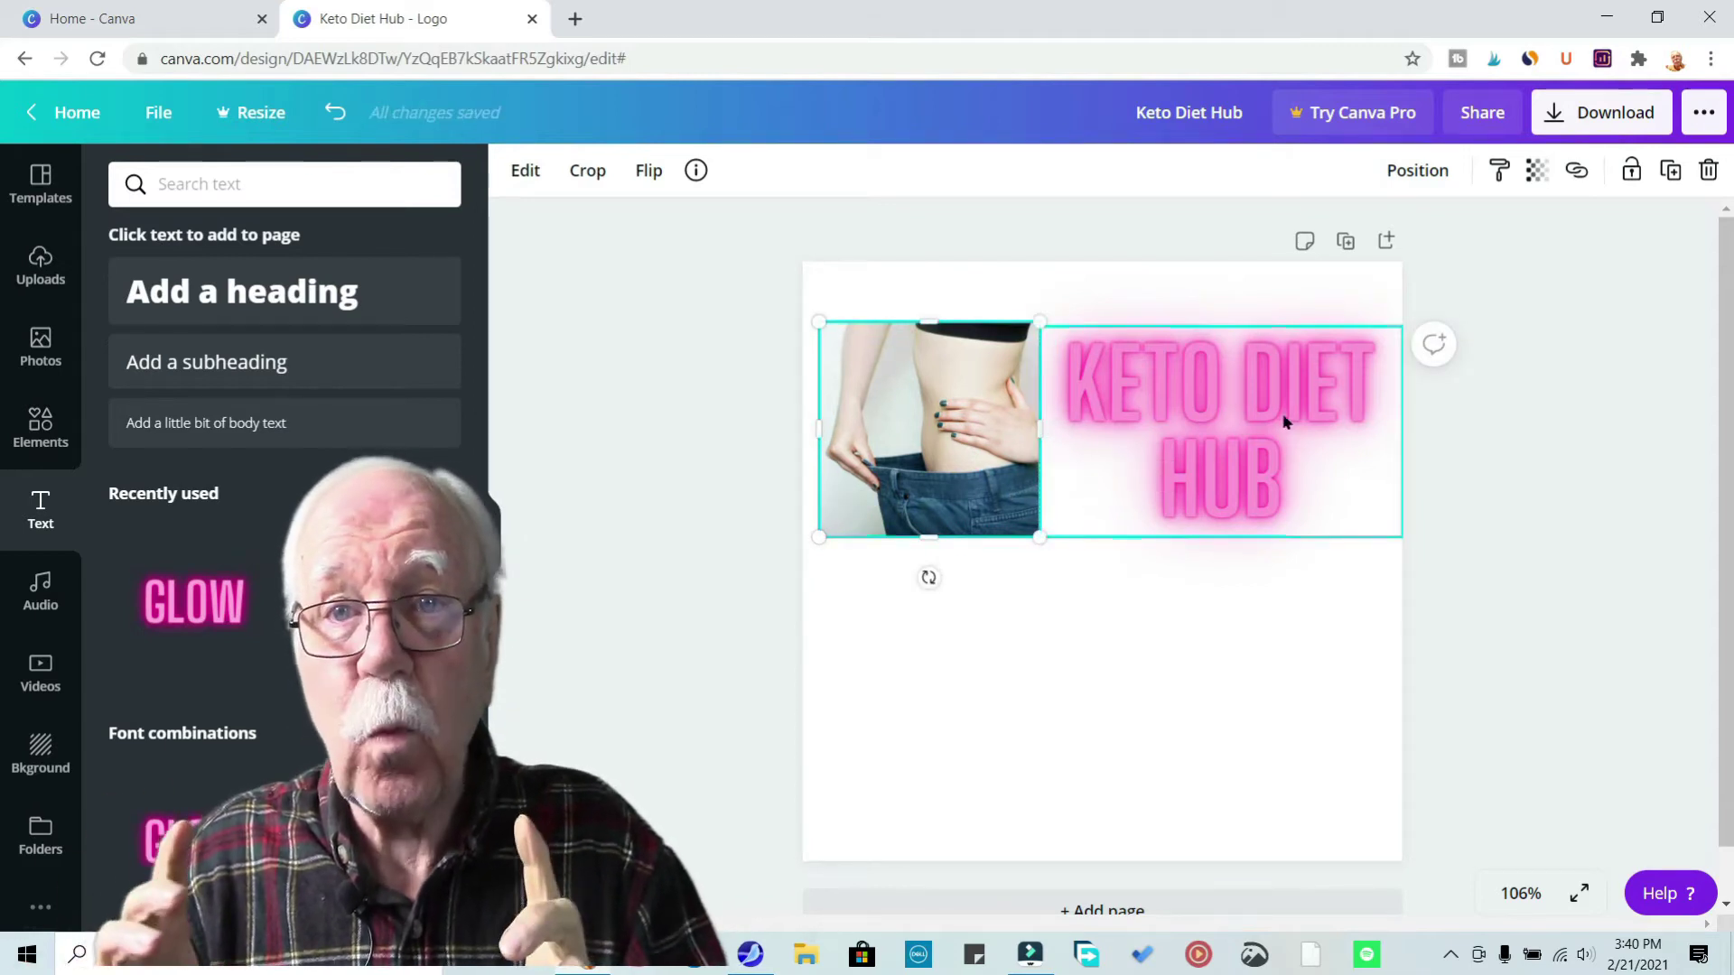
Step: Download the logo as a PNG and open the Keto Diet Hub file from Downloads in Paint
click(1555, 121)
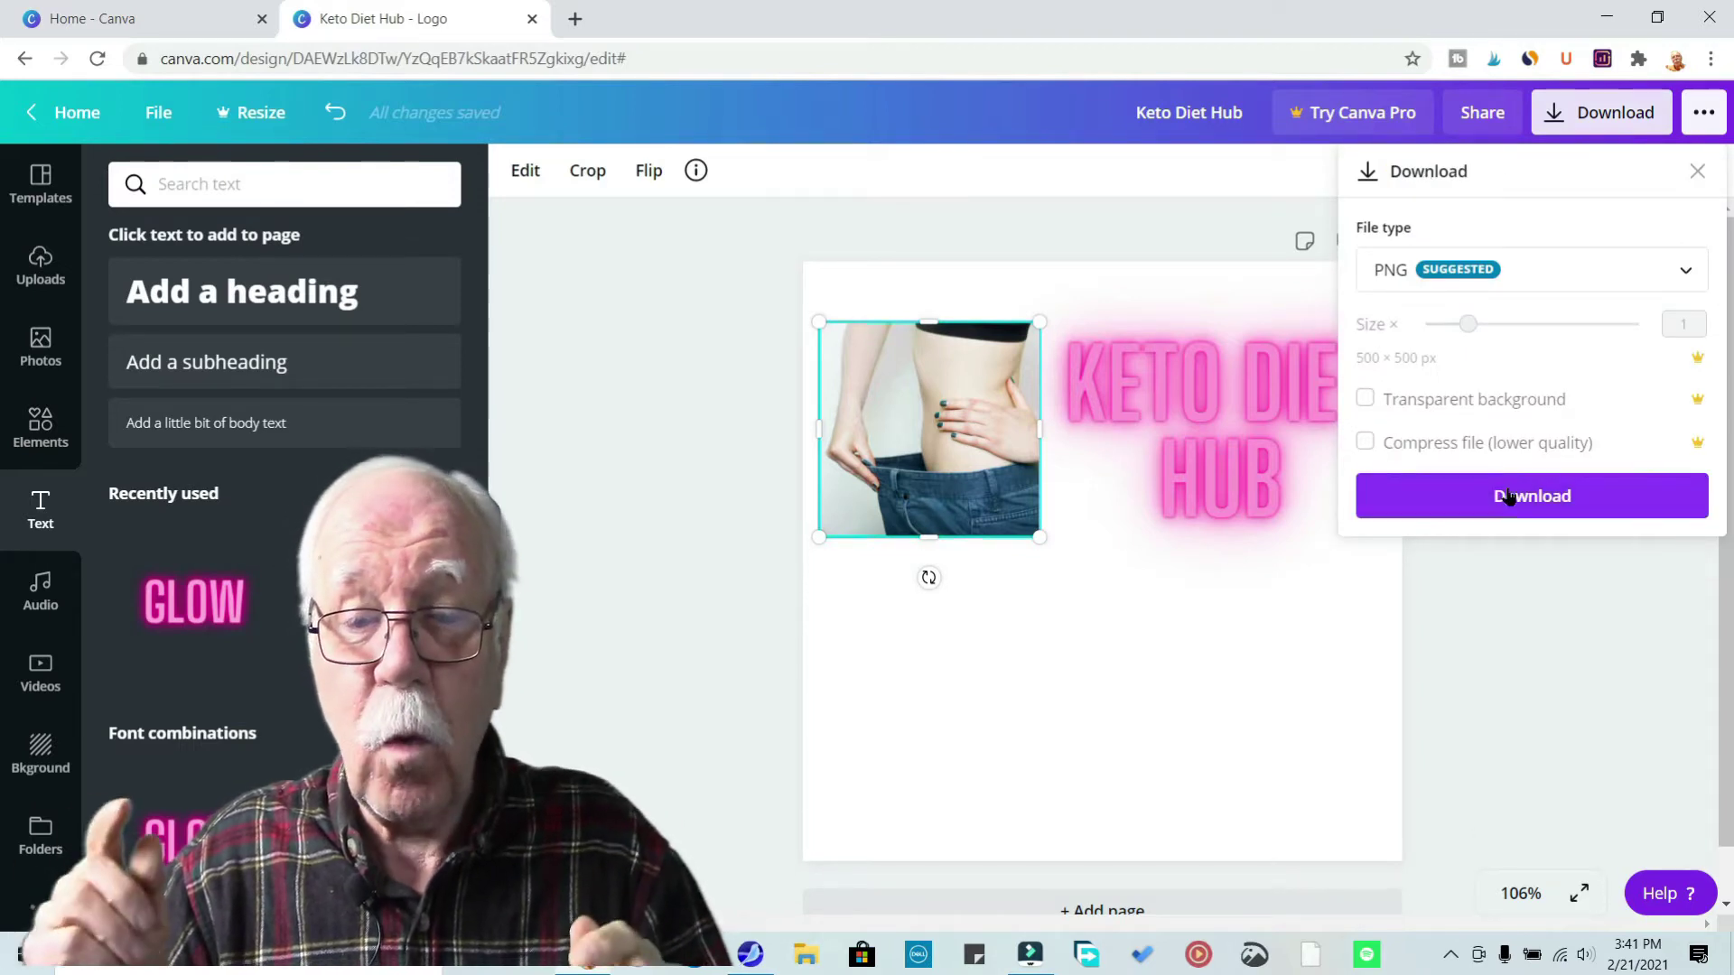
click(1506, 496)
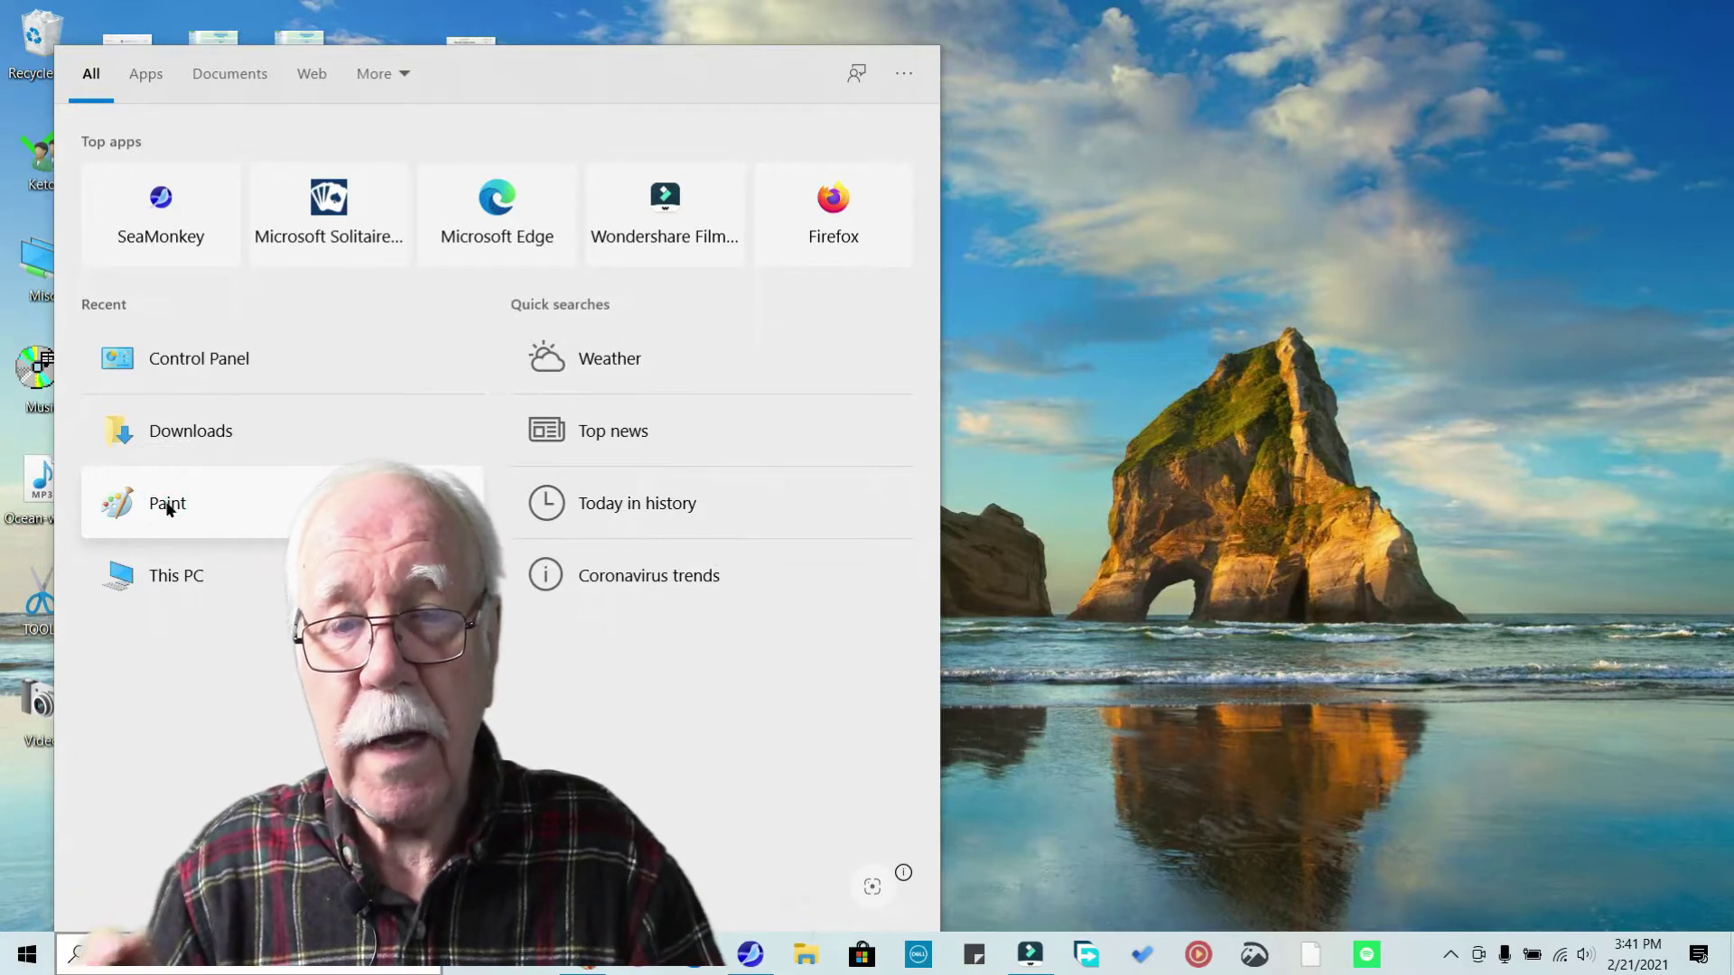
click(168, 504)
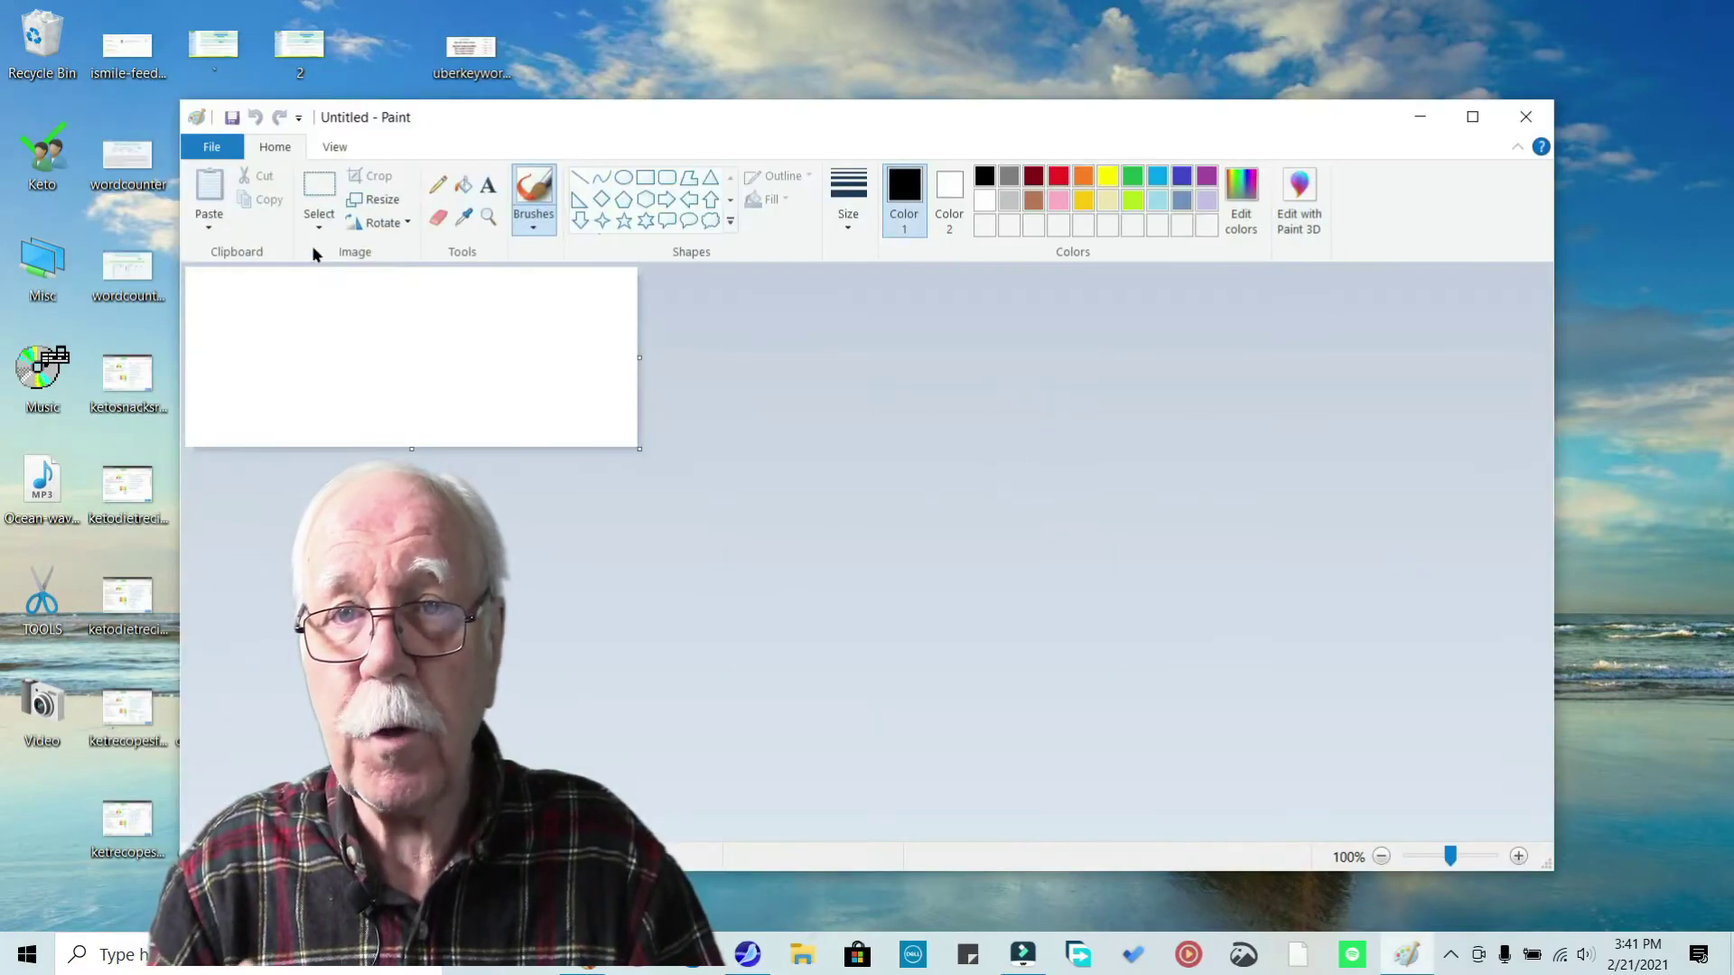
click(204, 150)
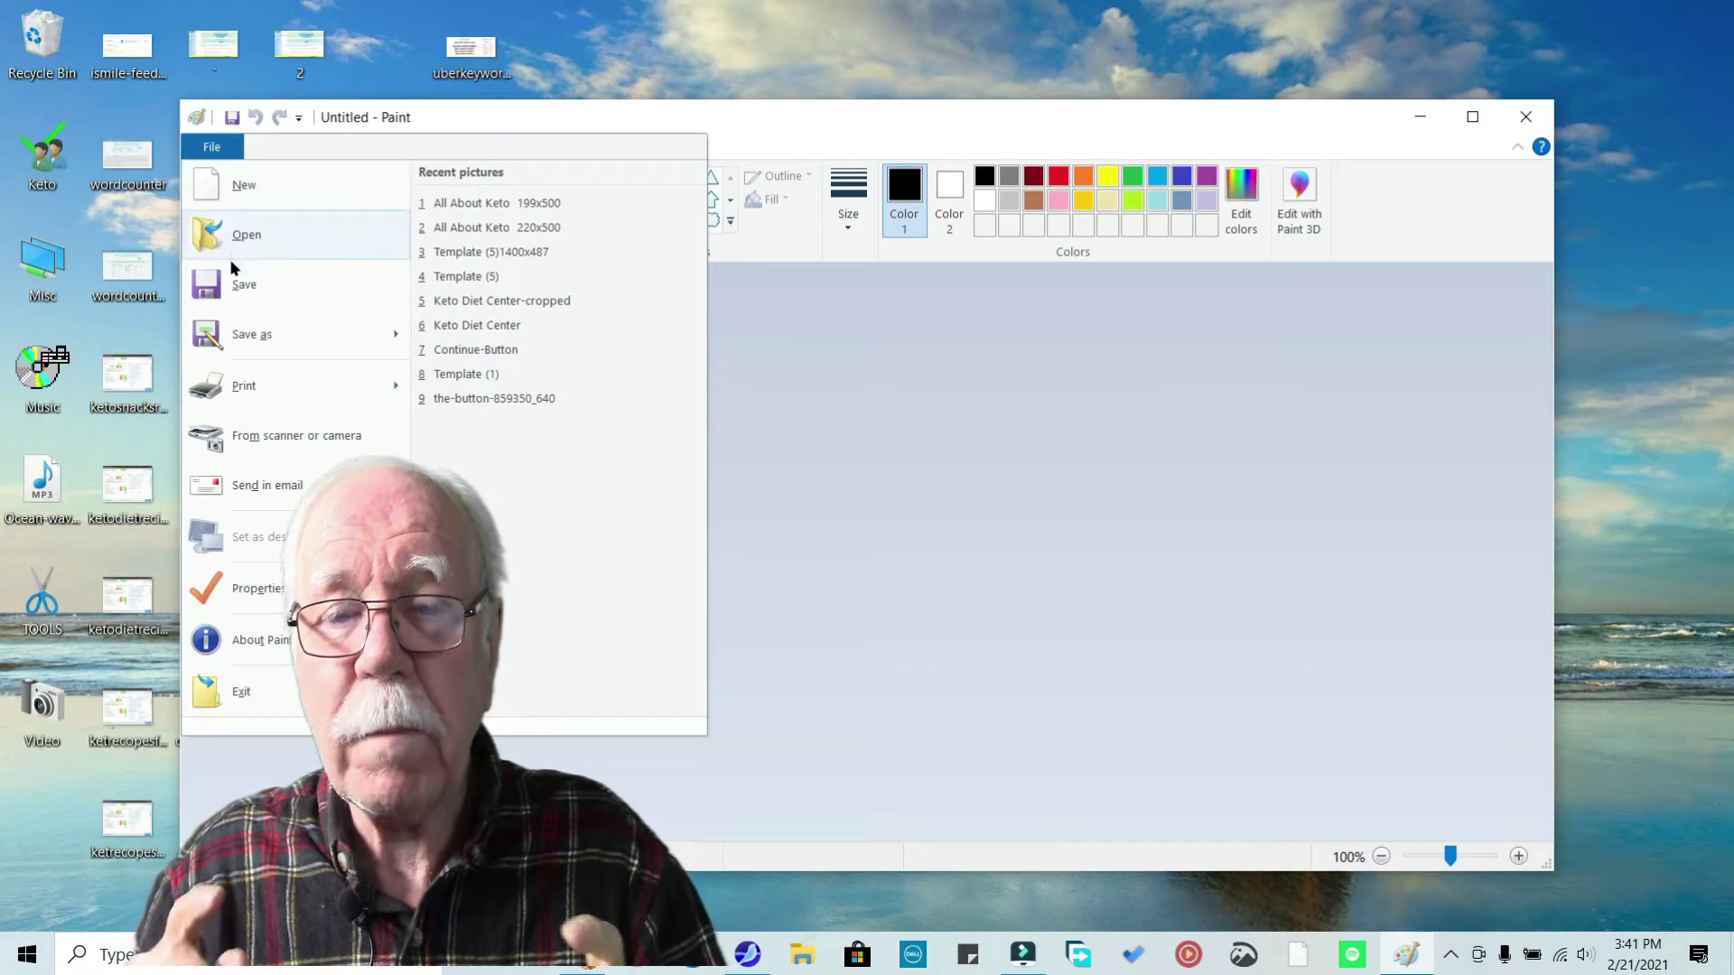
click(238, 233)
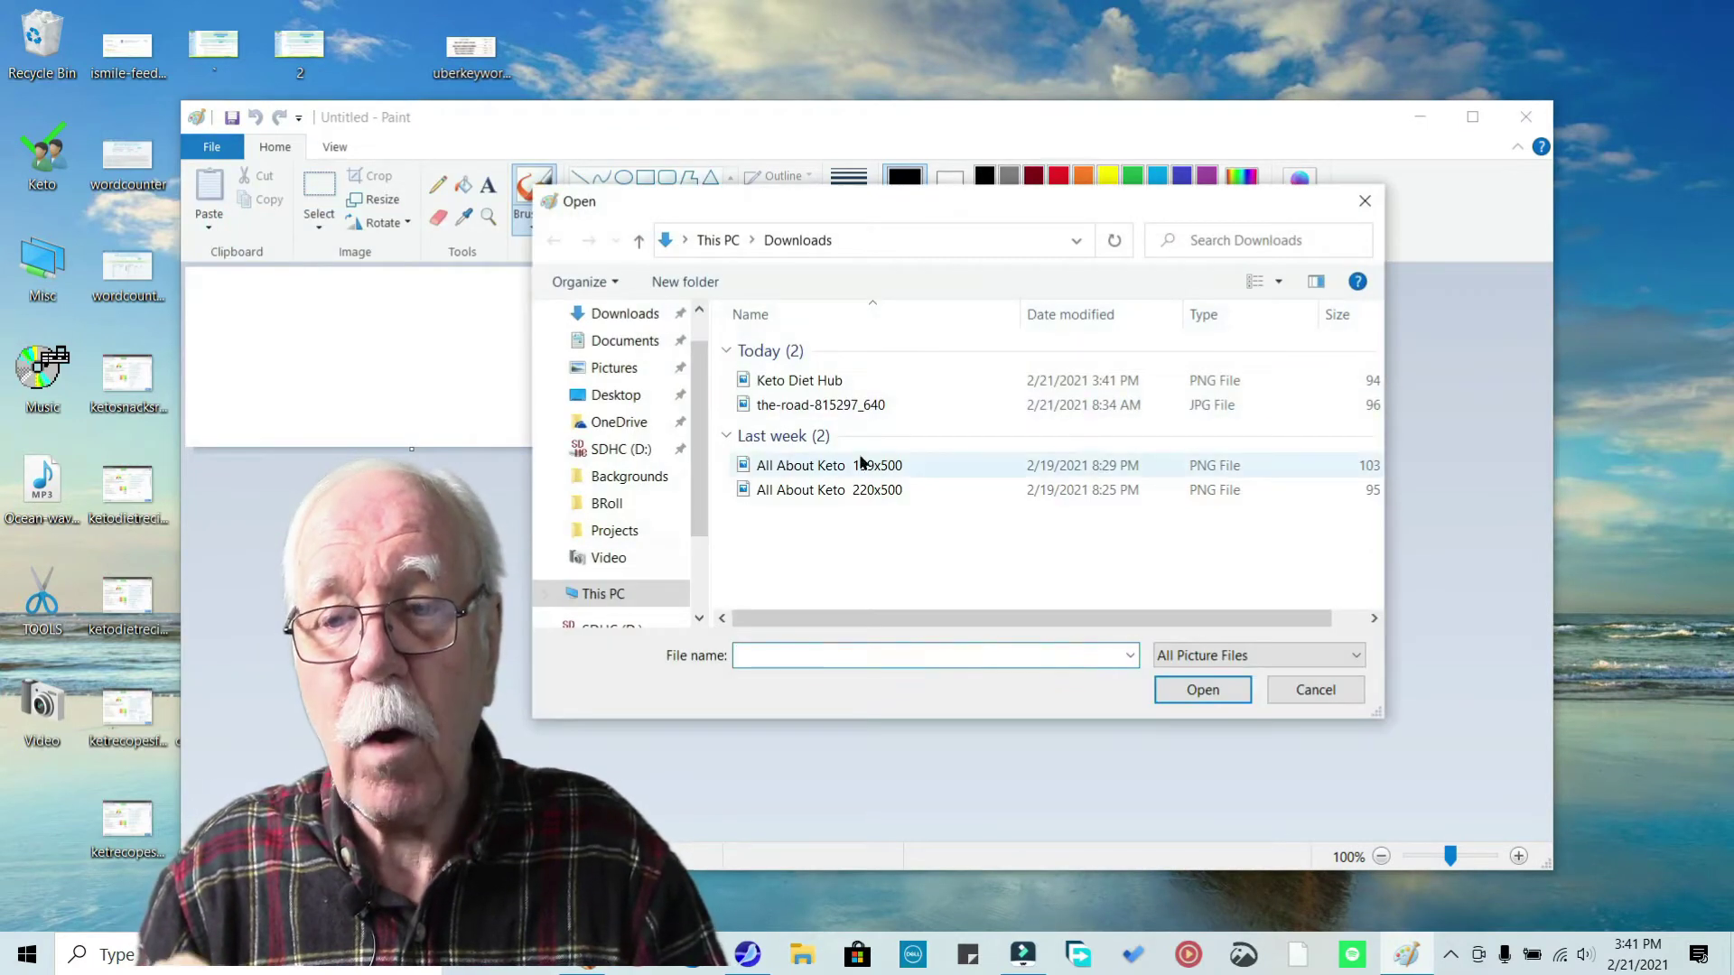
click(809, 383)
click(1208, 687)
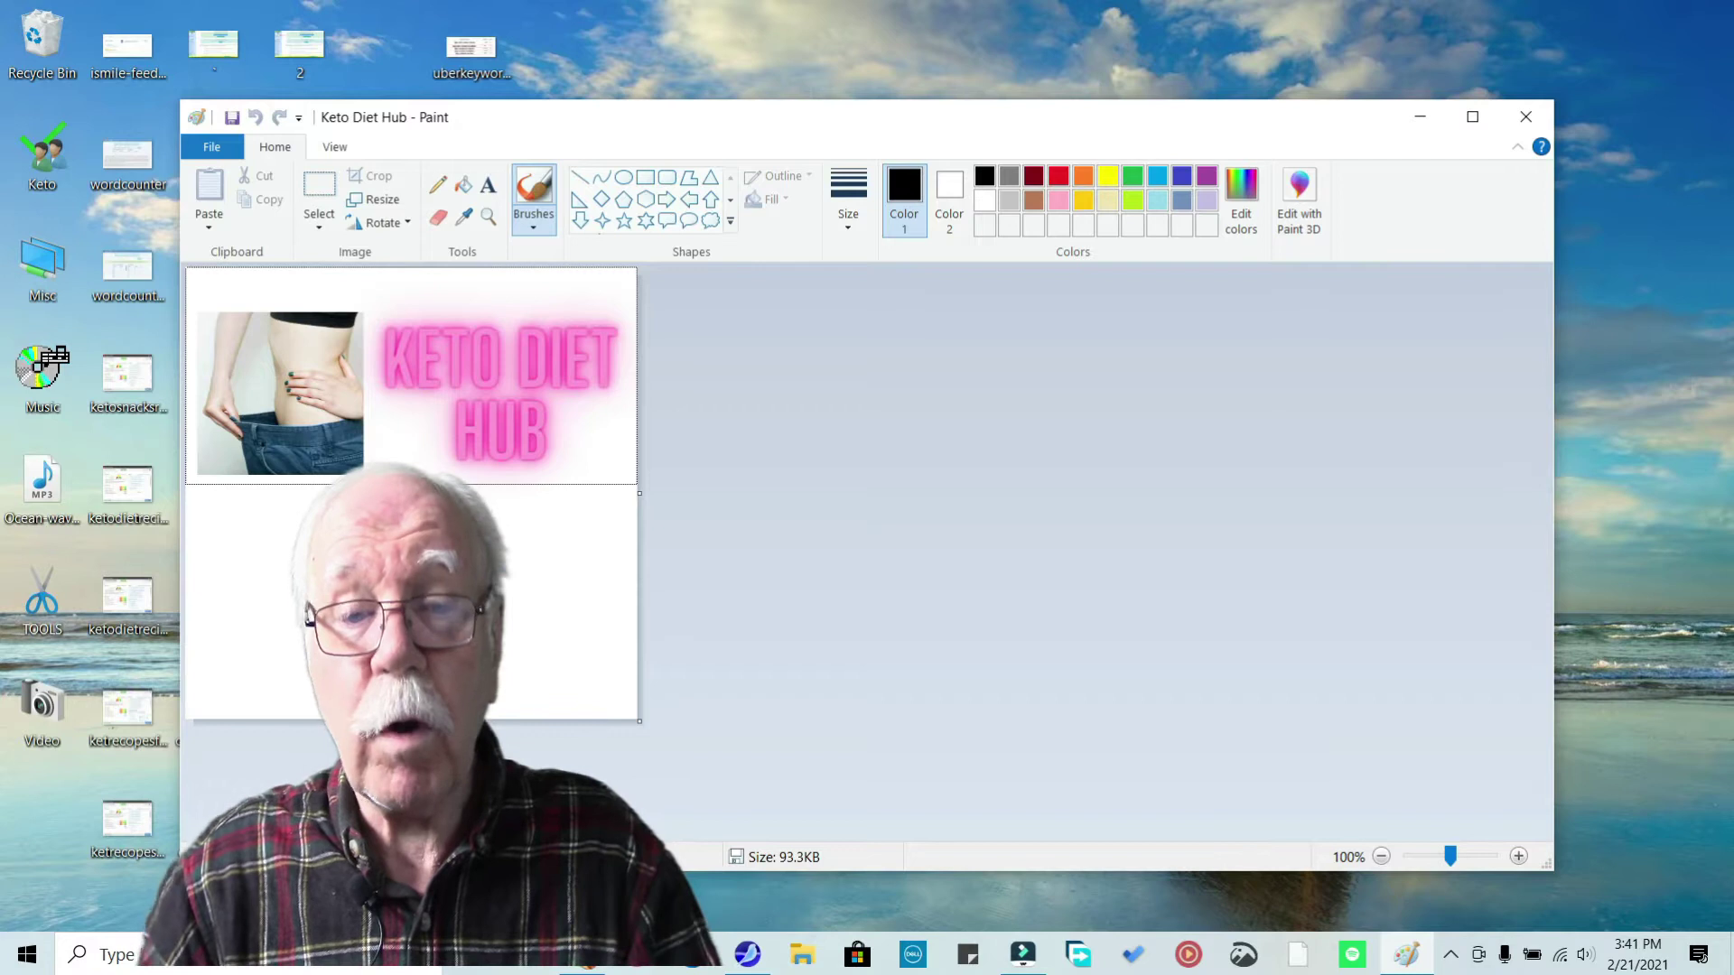
Step: Rotate the logo image 180°, trim the extra blank strip above the artwork, and rotate it back upright
click(370, 175)
click(392, 224)
click(405, 298)
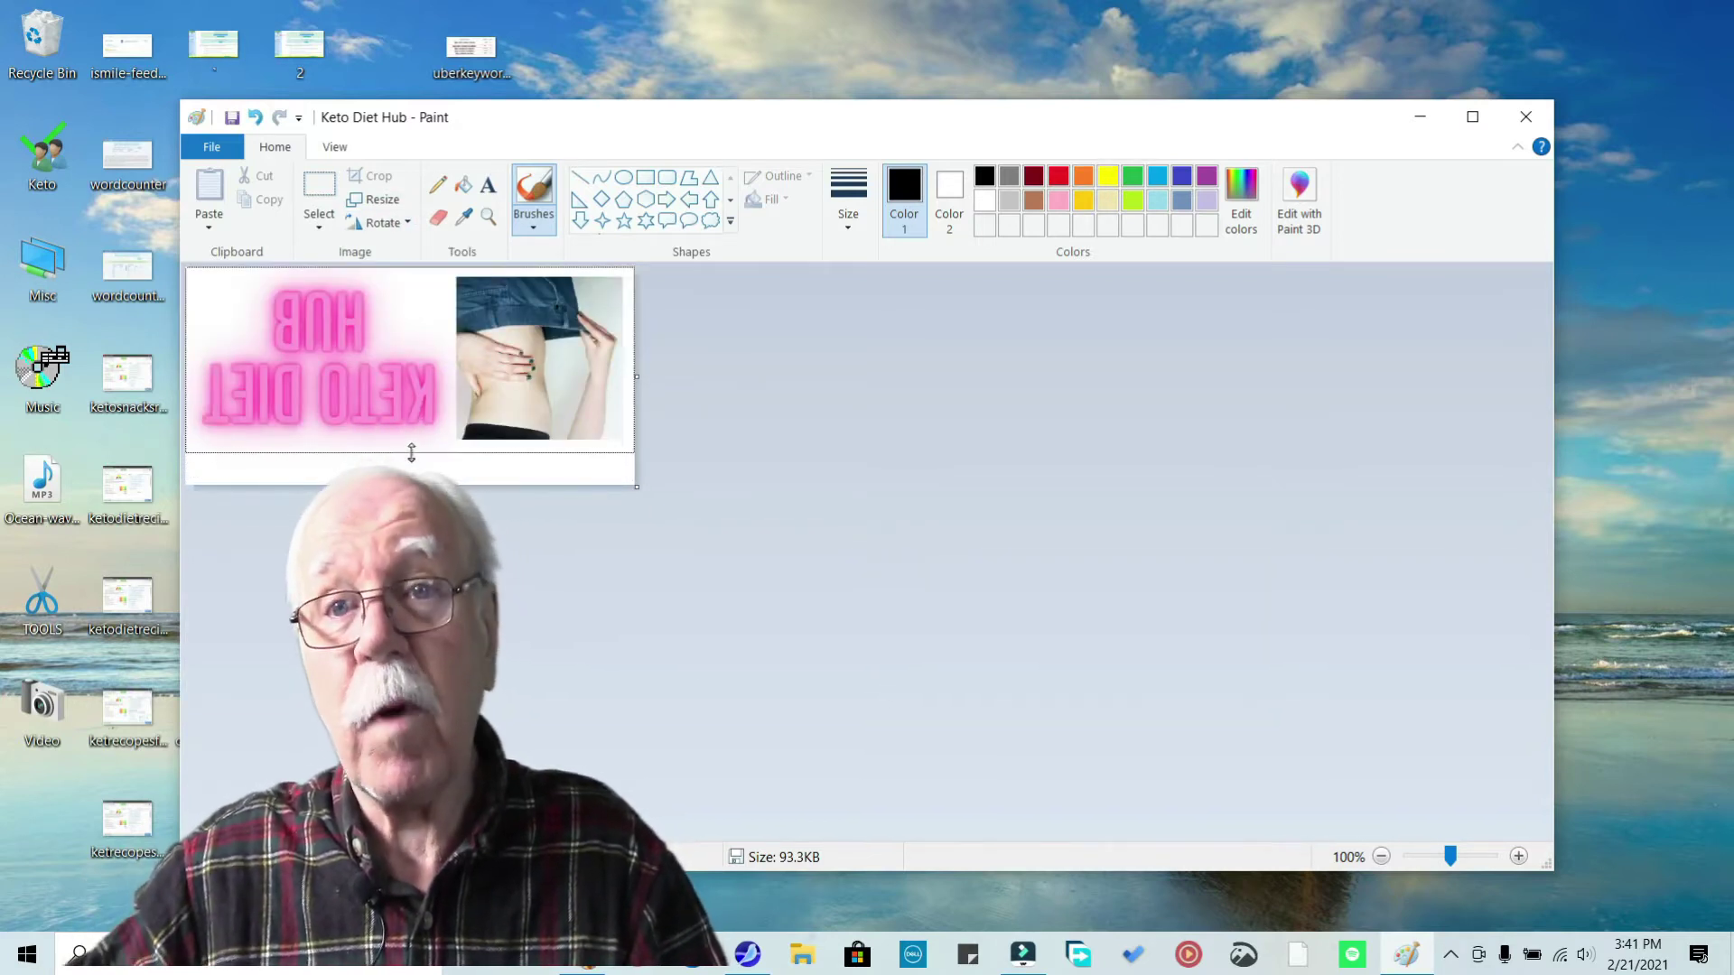
drag(411, 453, 426, 454)
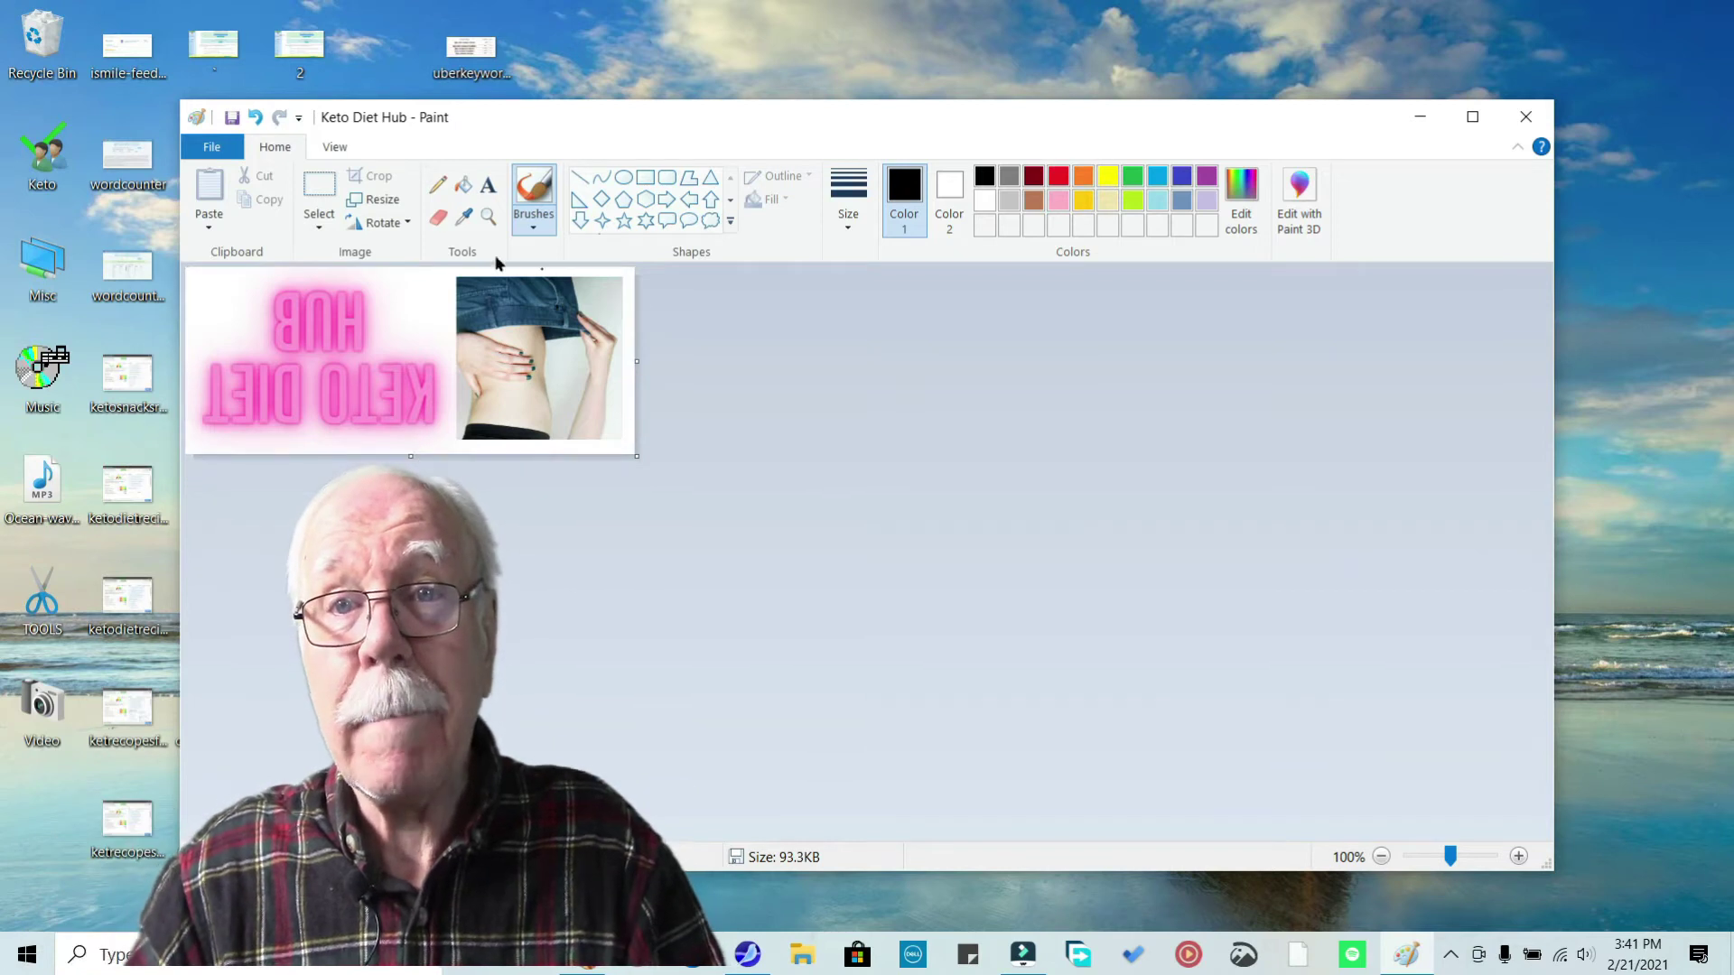
click(395, 226)
click(419, 298)
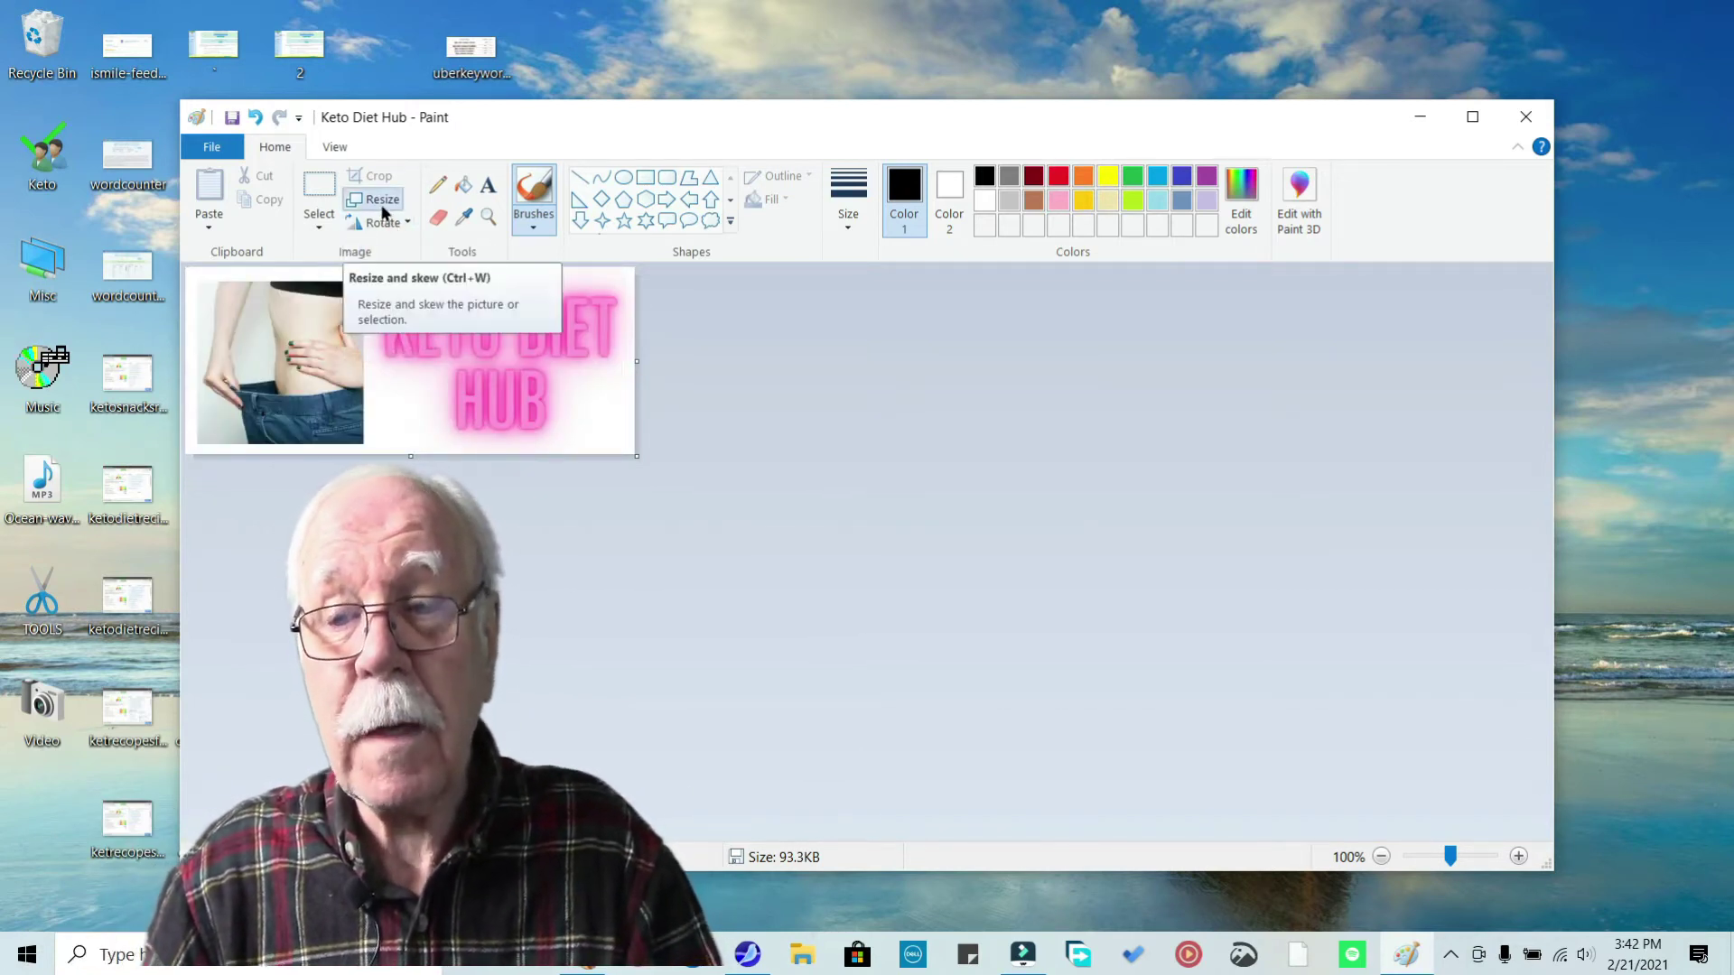
Step: Resize the image to 500 by 208 pixels with the aspect ratio maintained, and start saving it as a new file
click(383, 205)
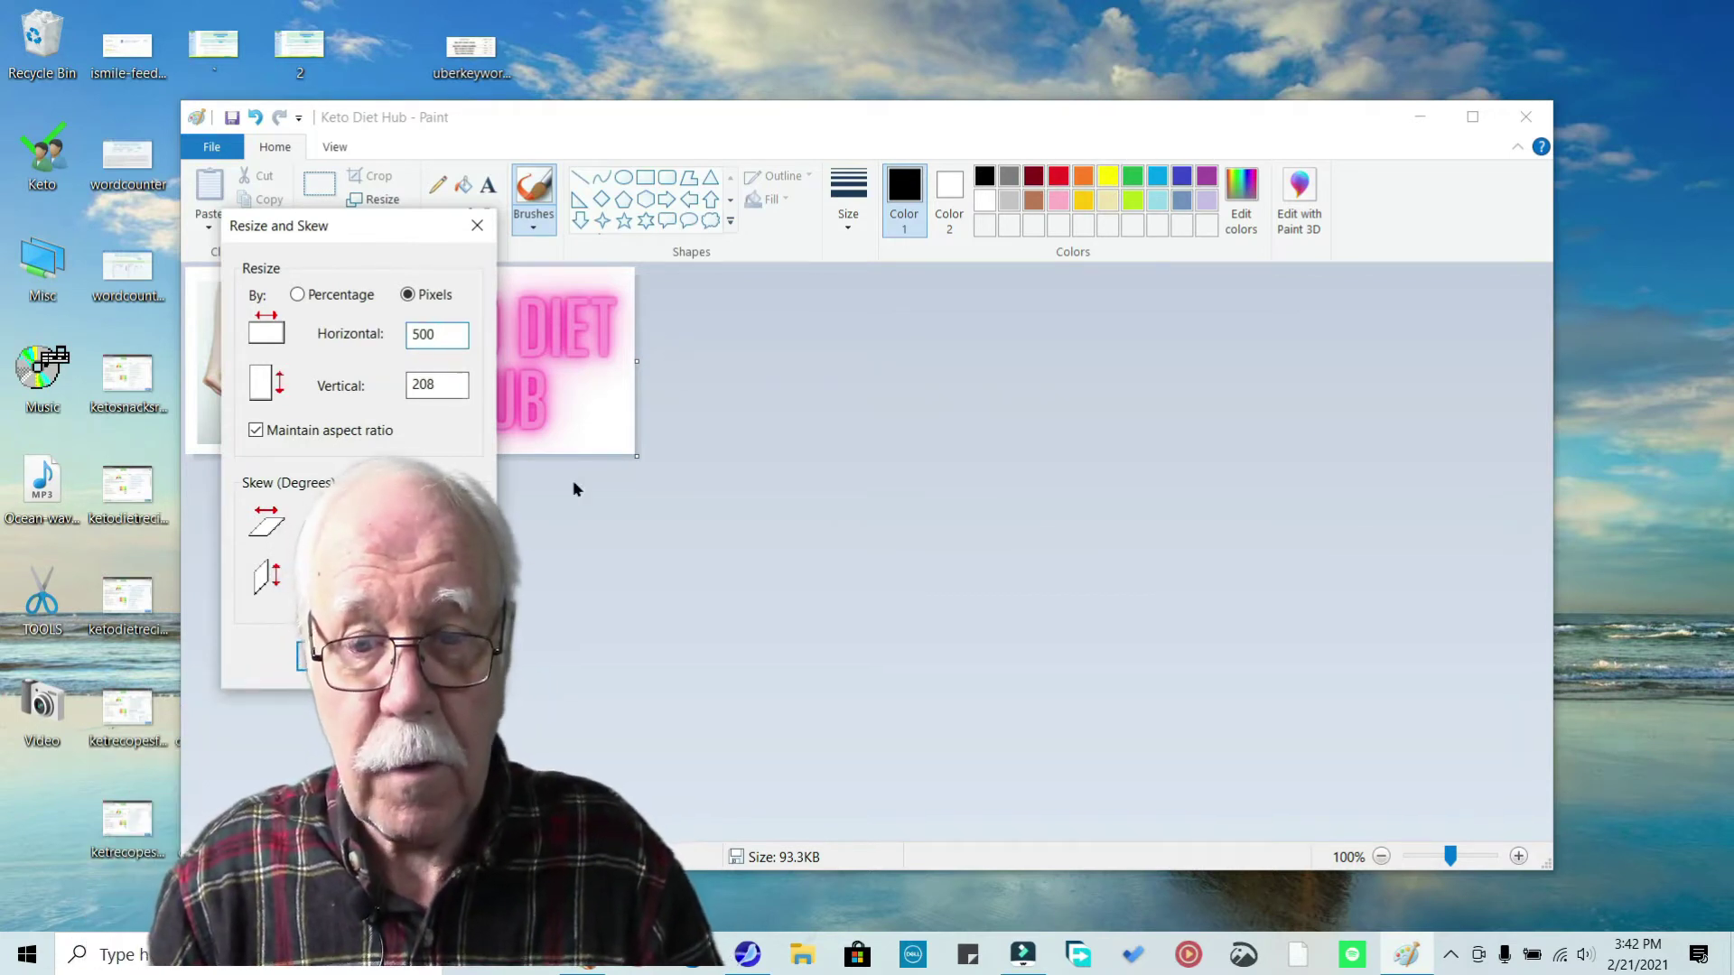
key(Return)
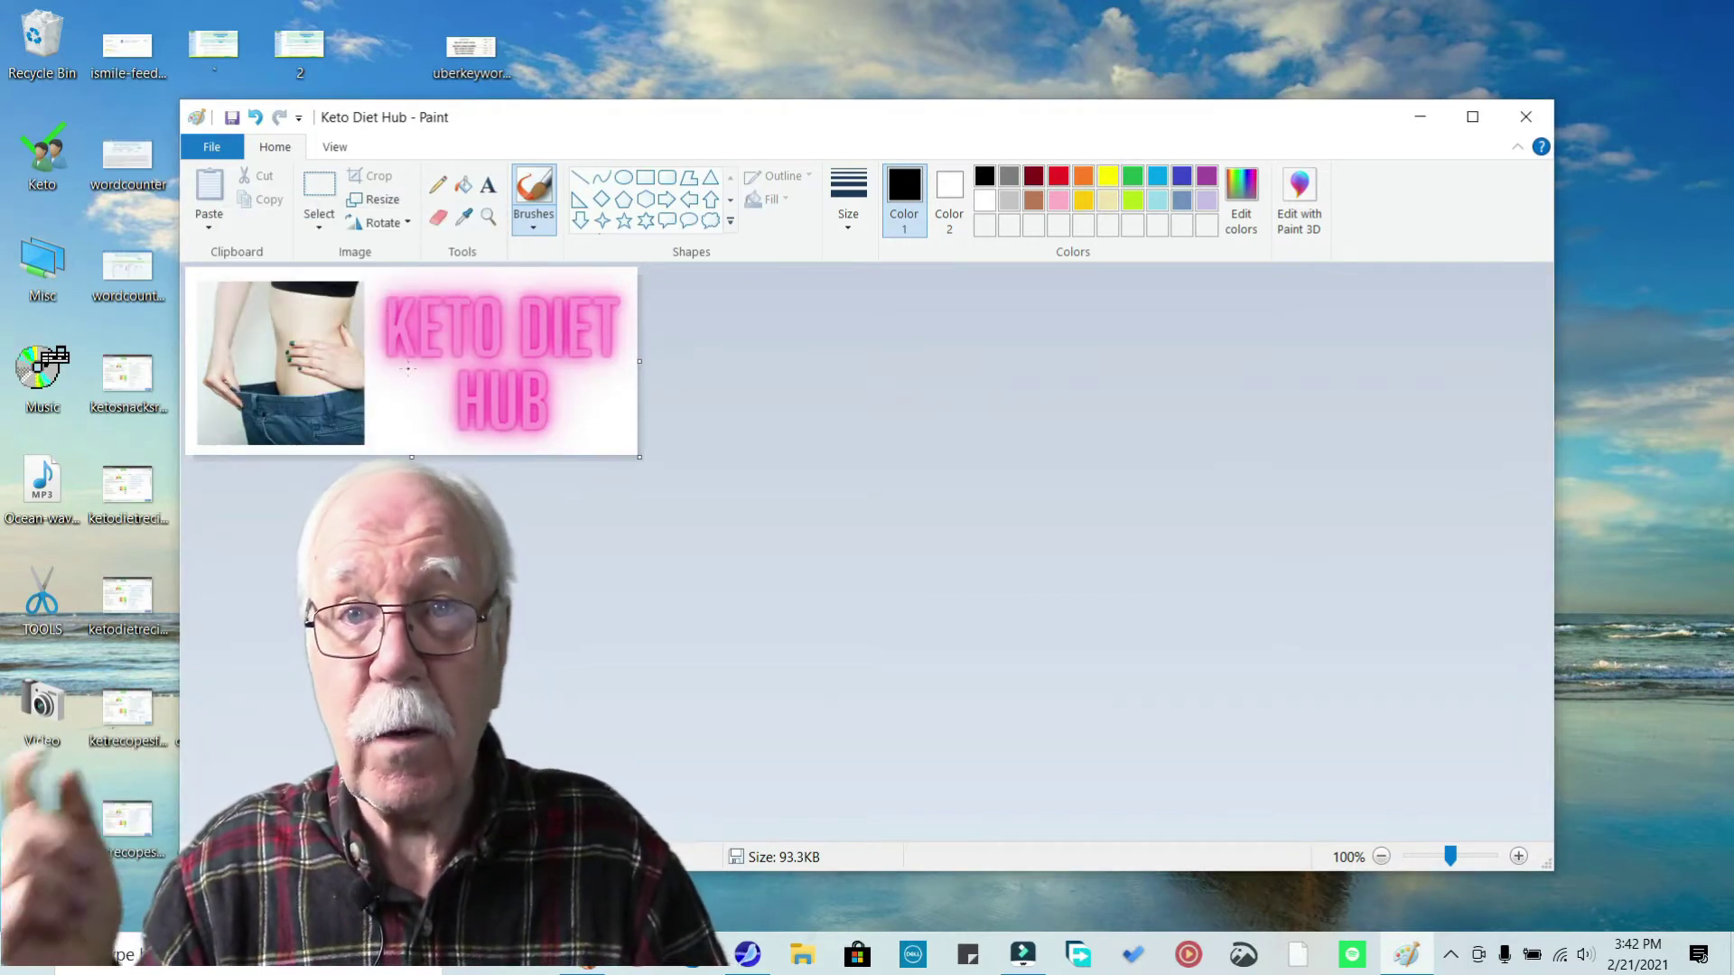
click(211, 146)
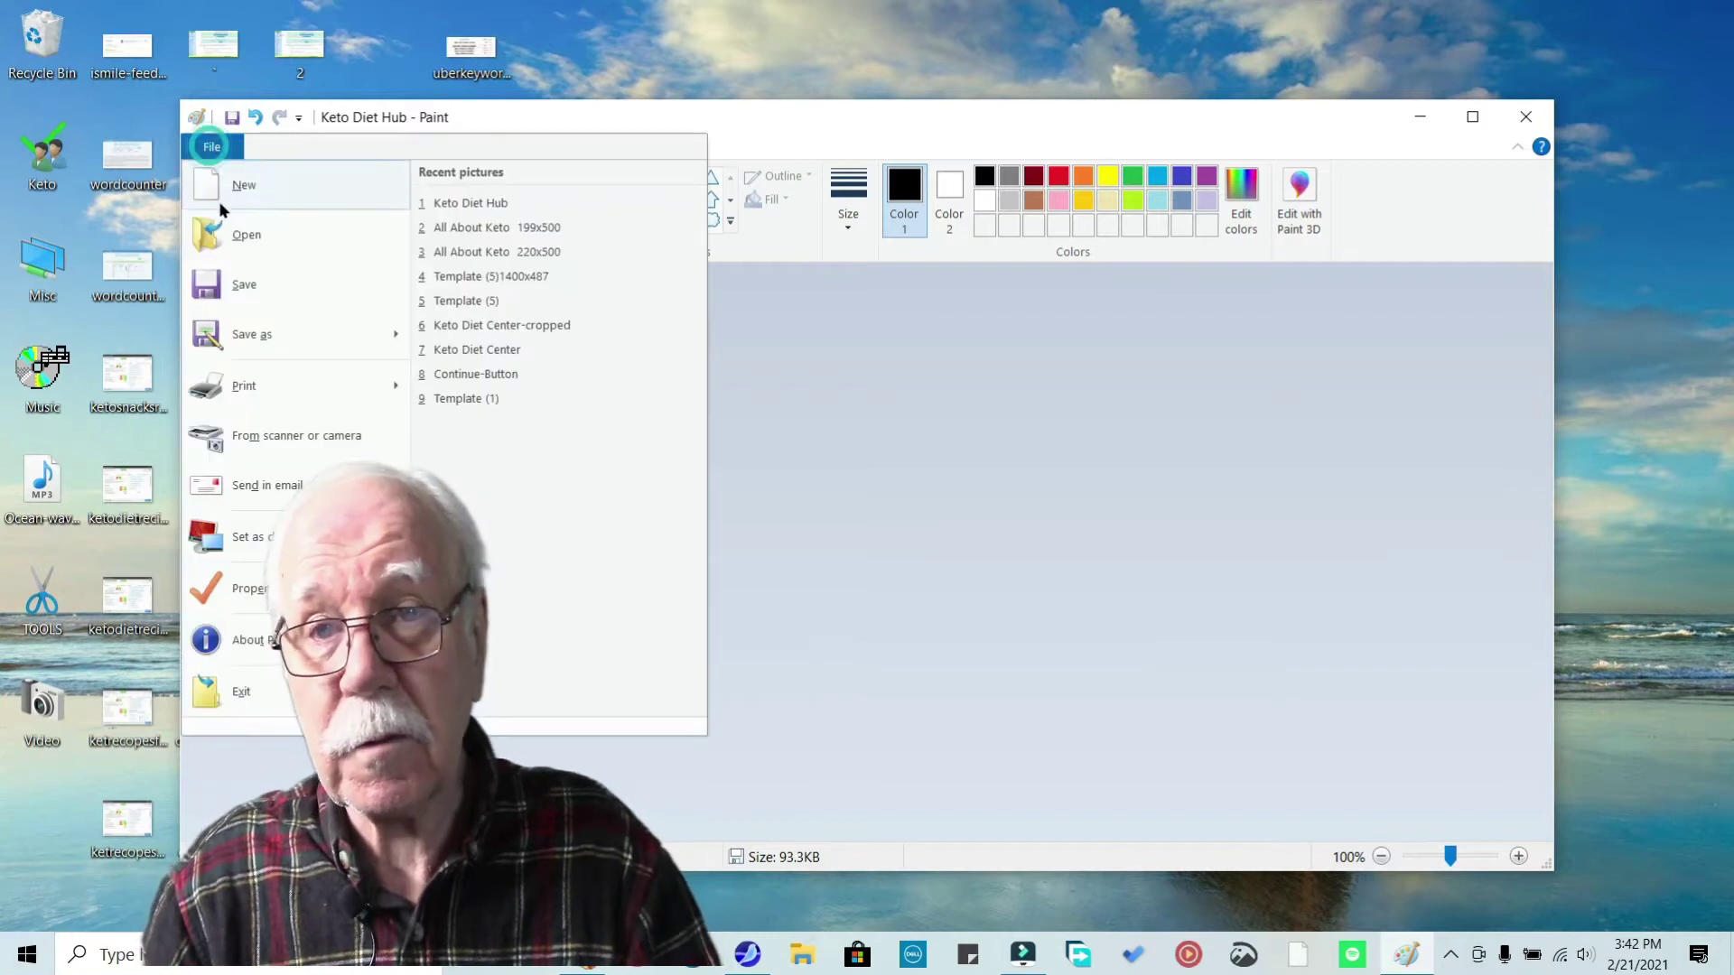
click(245, 338)
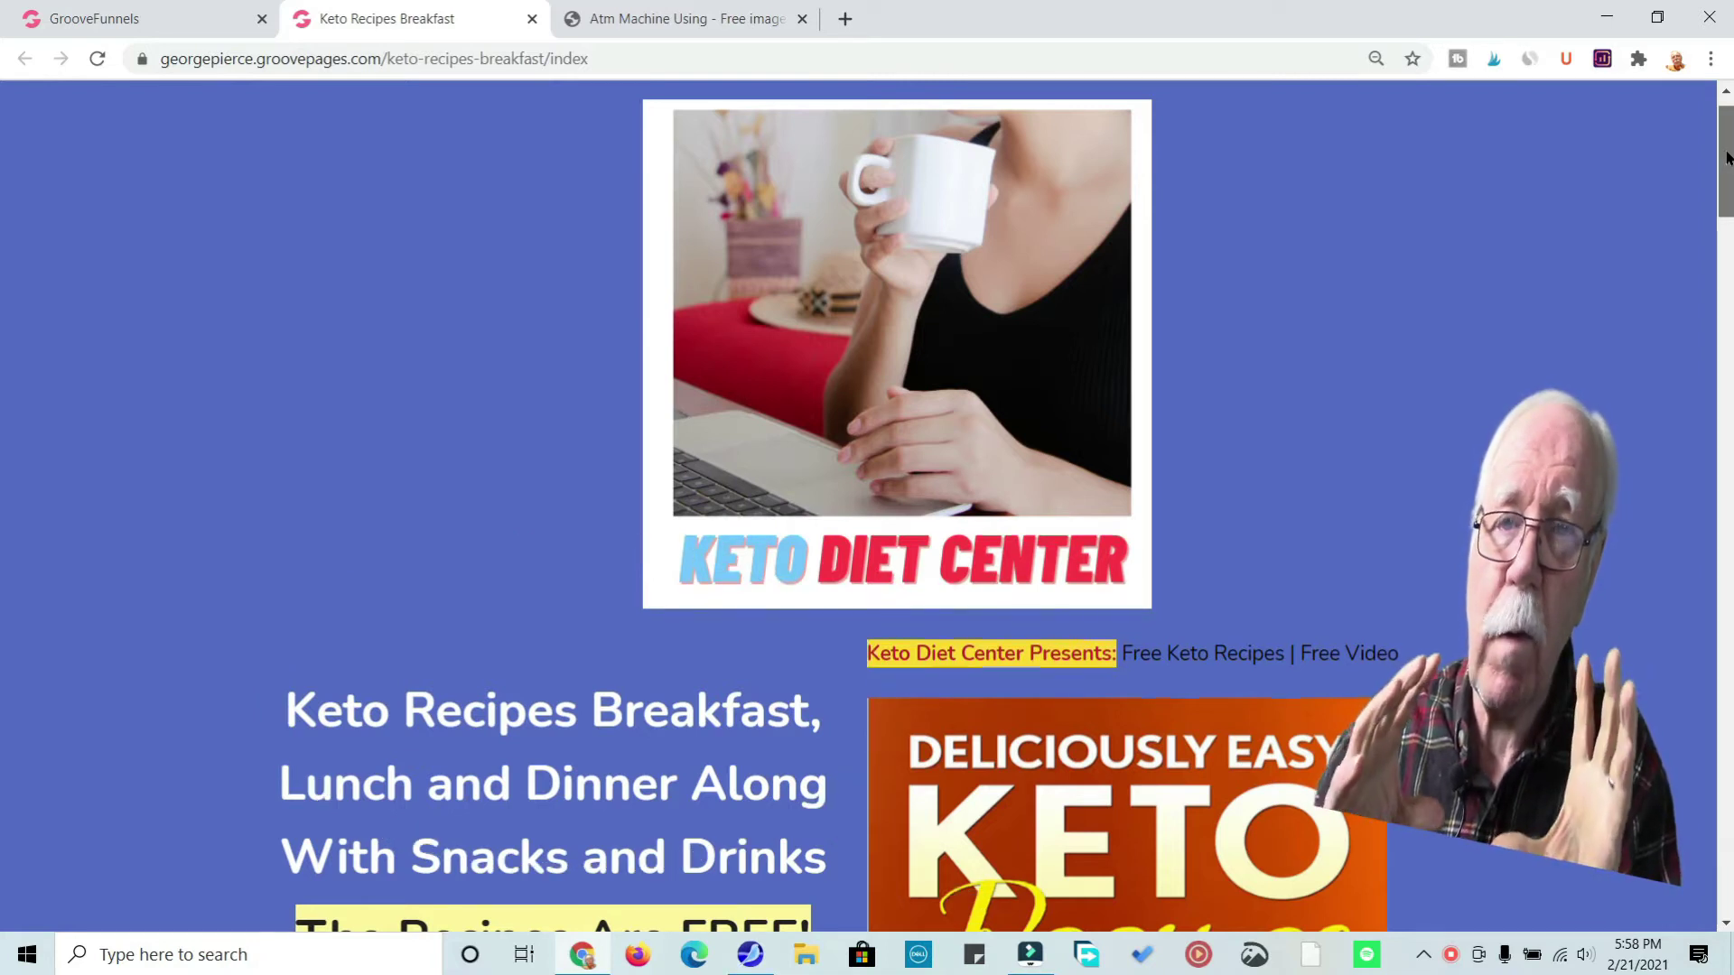
Step: Look through the Keto Recipes Breakfast landing page, from the logo and headline down to the sign-up form and footer logo
drag(1727, 158, 1729, 192)
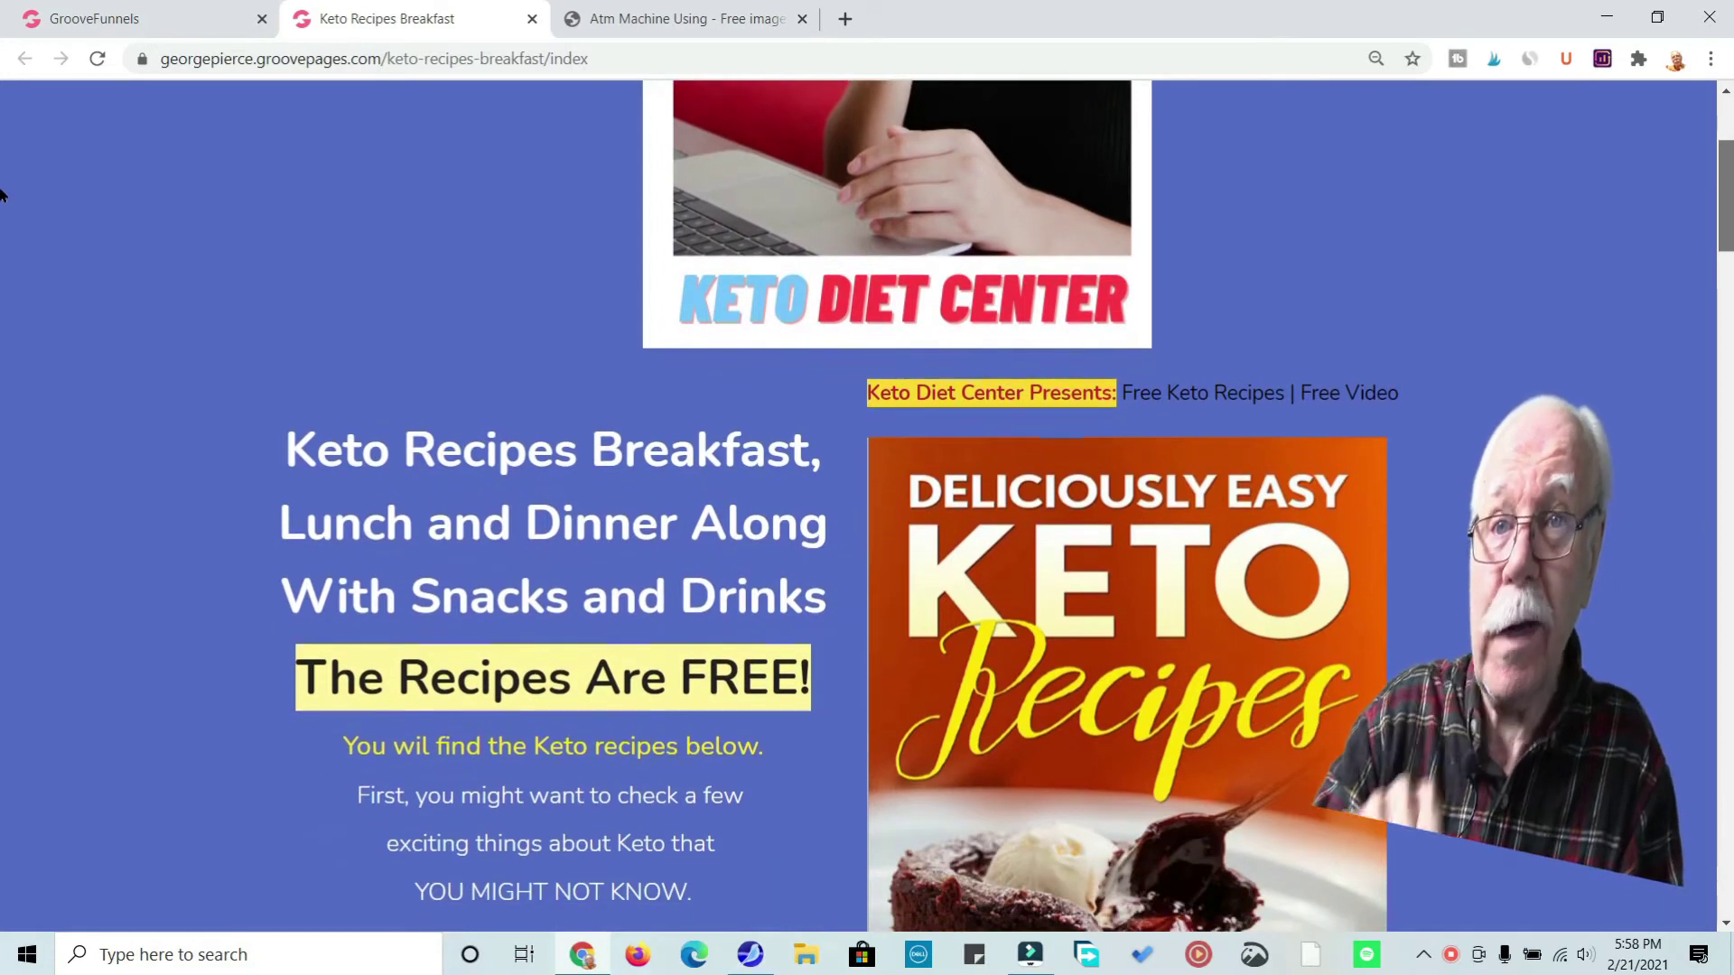
scroll(2, 194, down, 1)
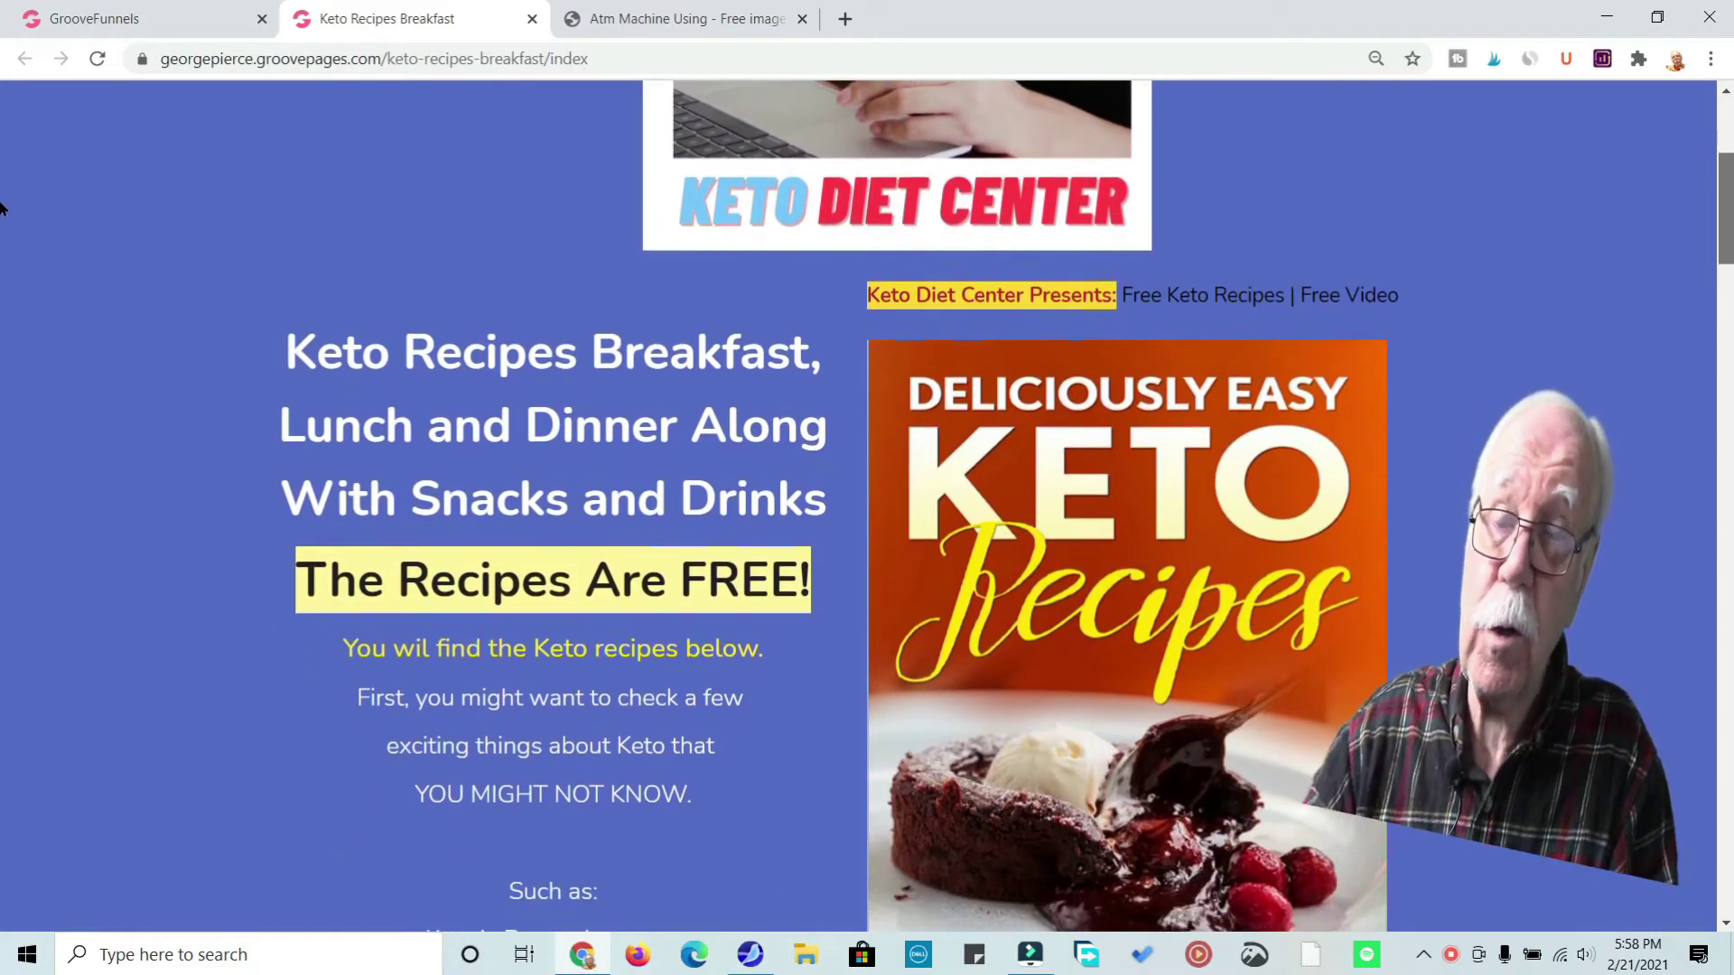
scroll(2, 208, down, 1)
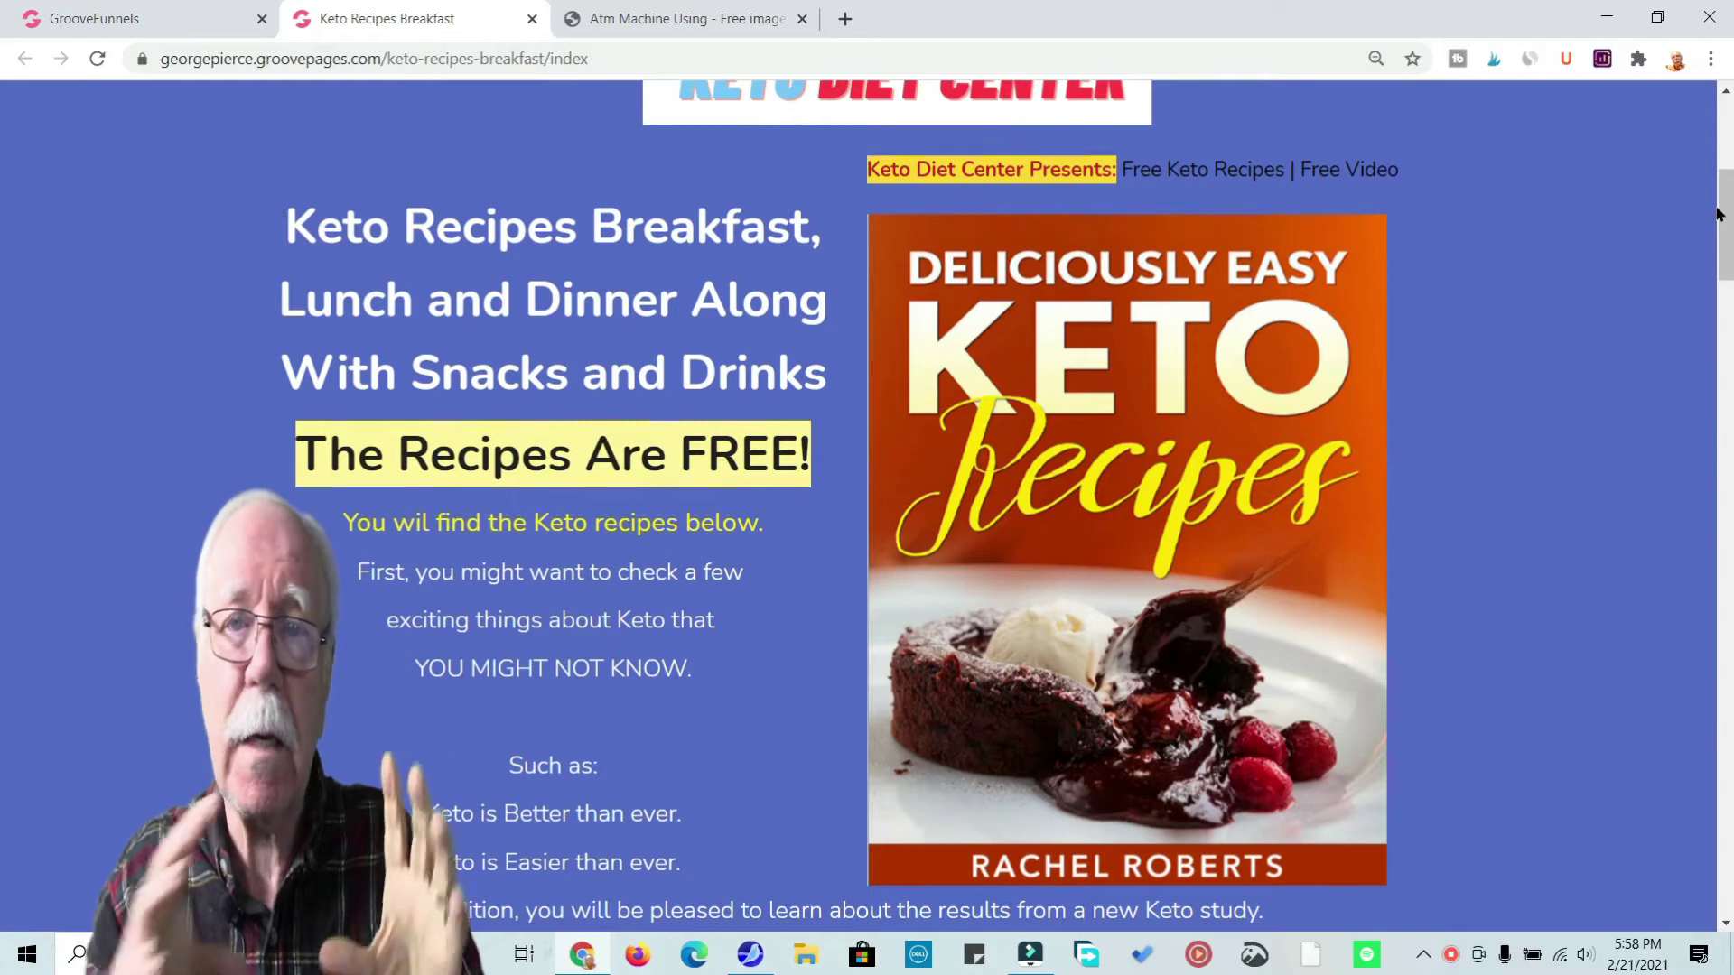
drag(1722, 219, 1720, 864)
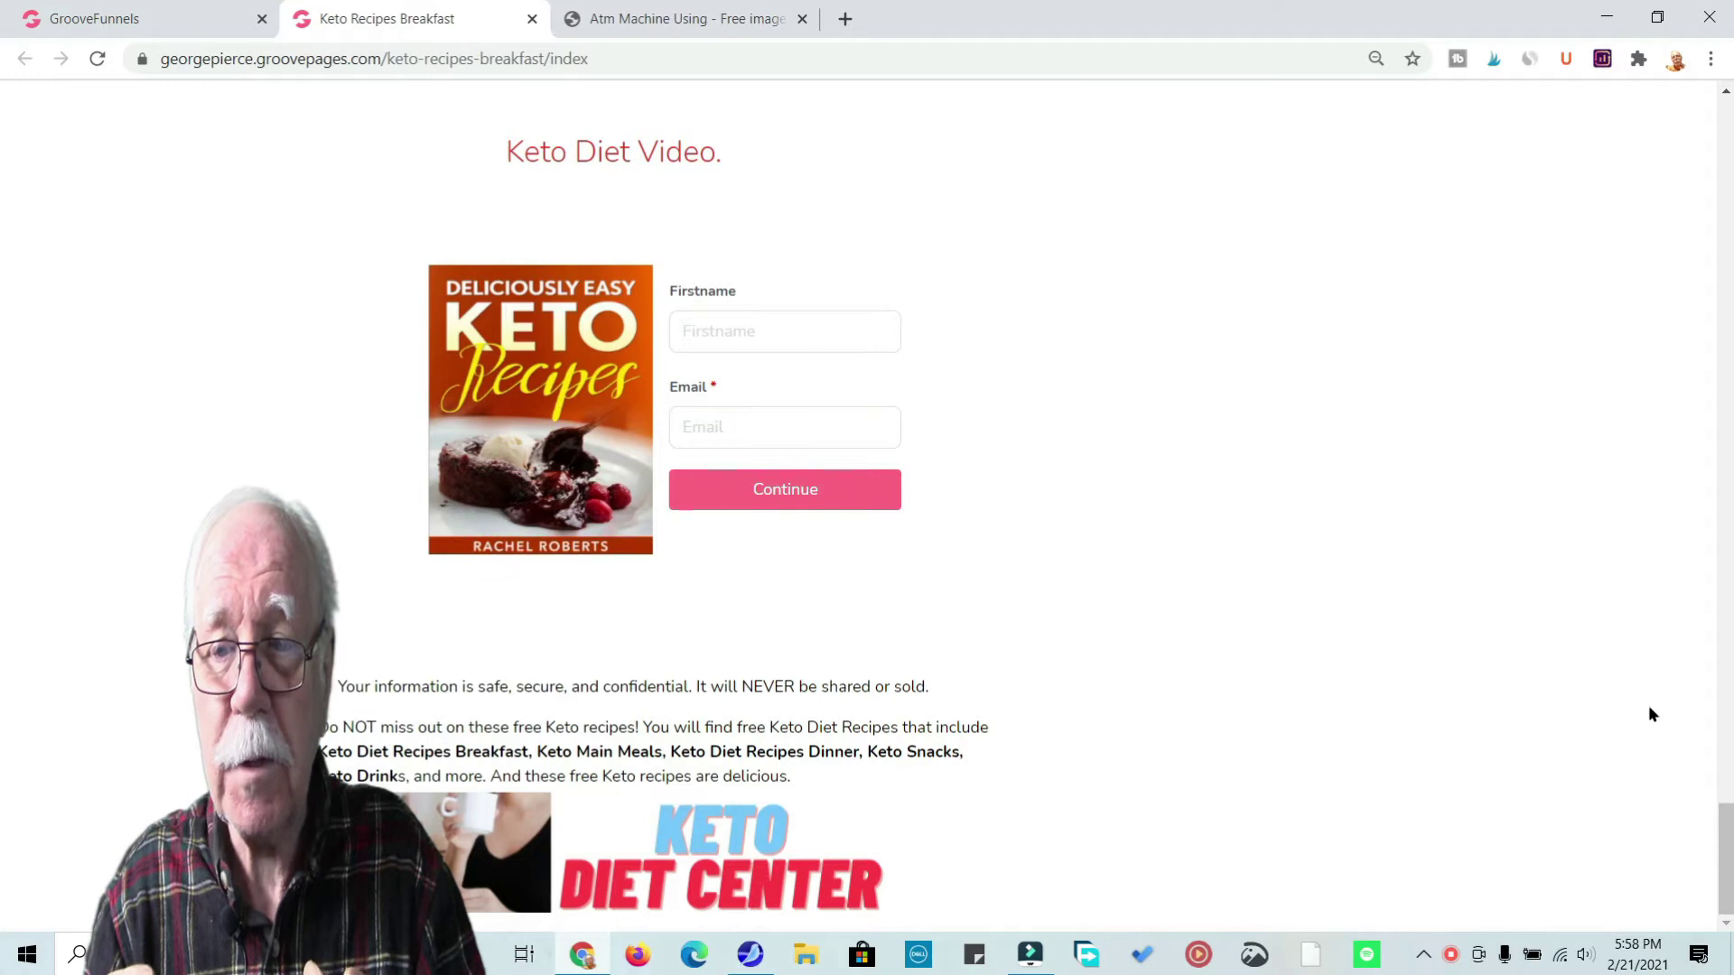
drag(1727, 865, 1720, 329)
drag(2, 260, 2, 50)
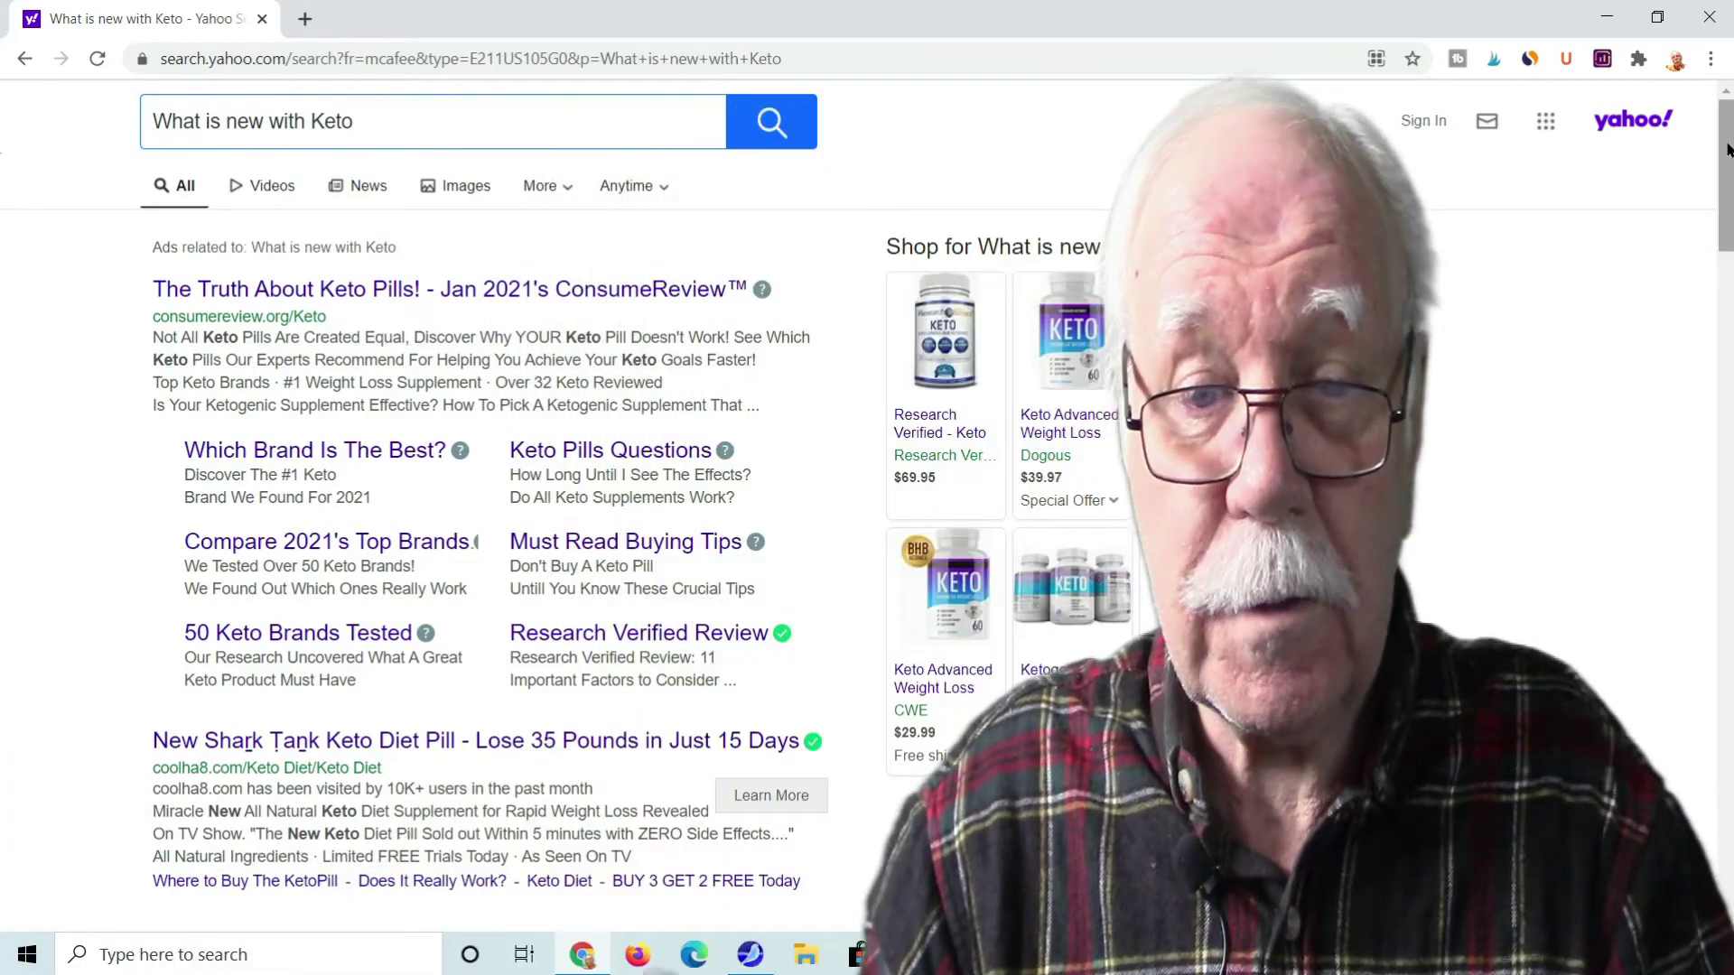
Step: Examine the Yahoo search results for "What is new with Keto", including the videos, news stories and article links
scroll(3, 352, down, 14)
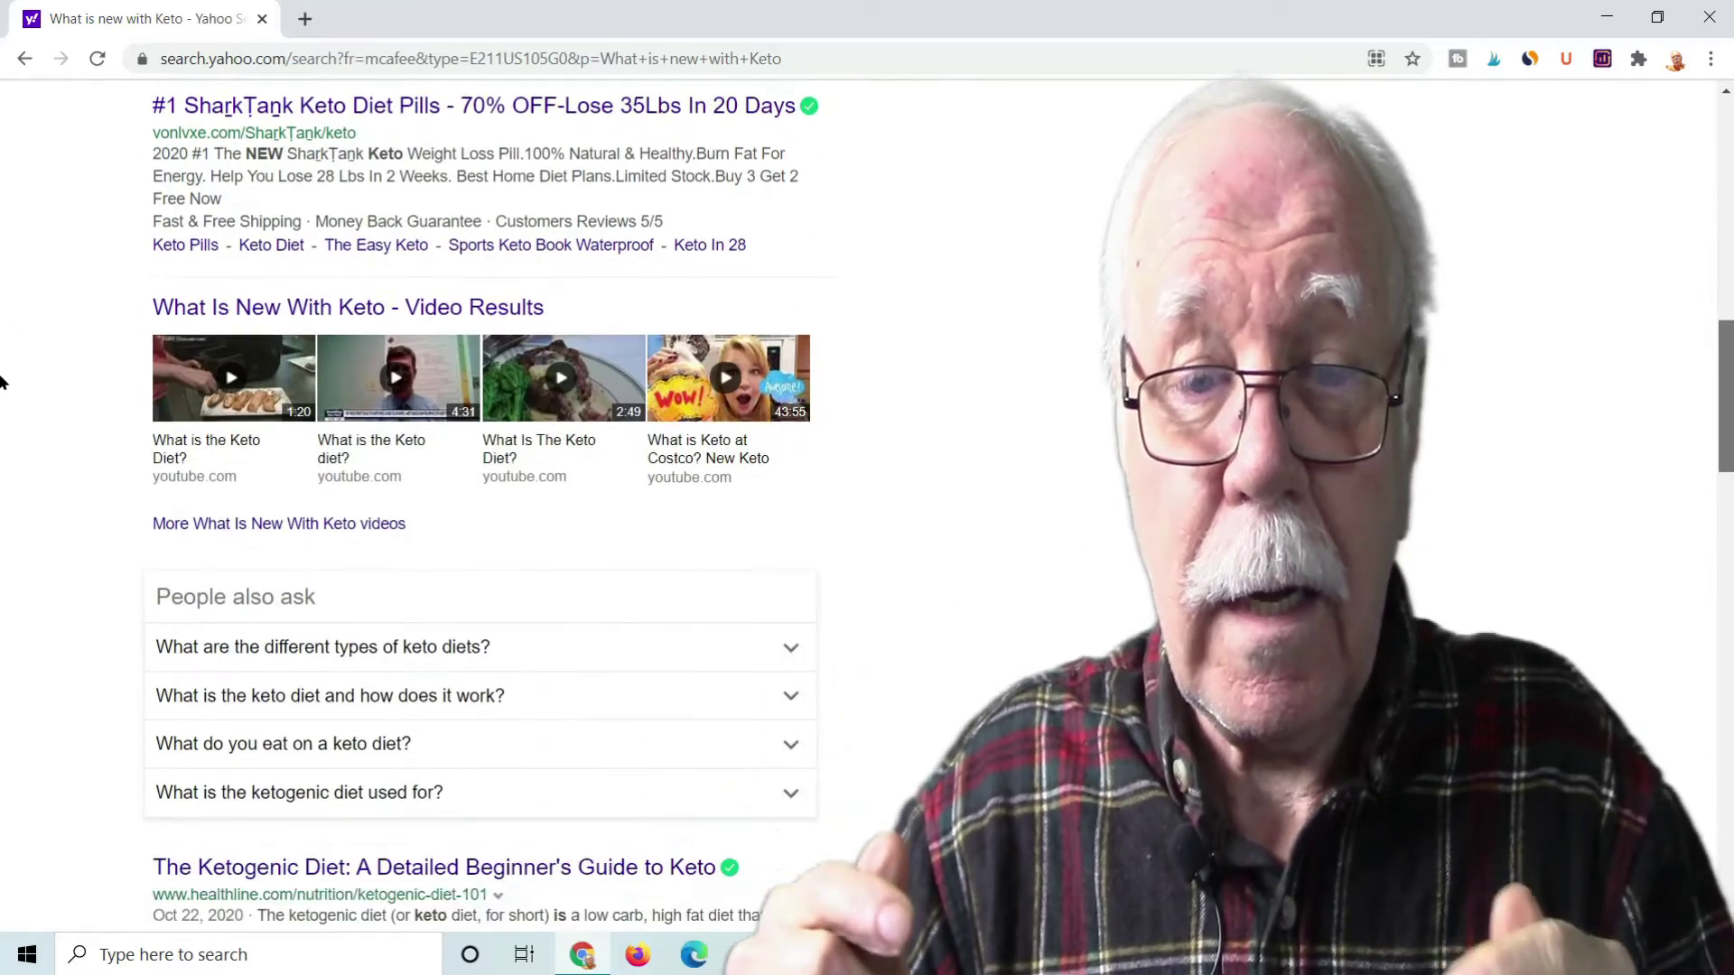
scroll(2, 381, down, 12)
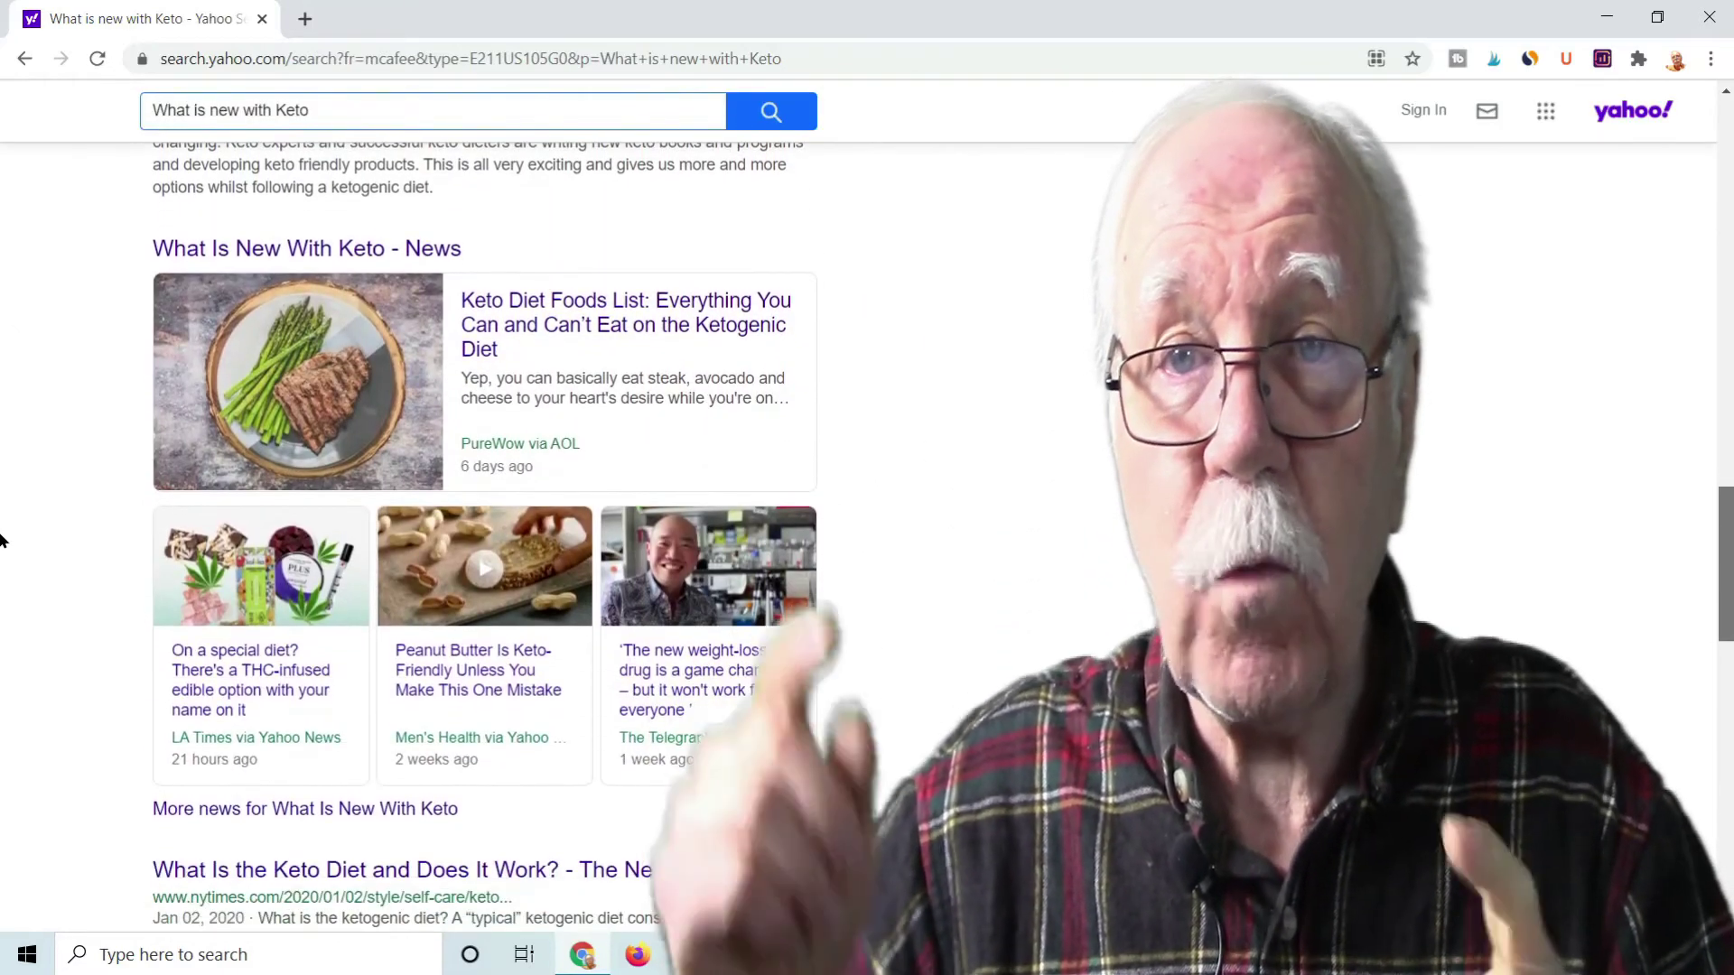
scroll(2, 540, up, 2)
scroll(2, 551, down, 3)
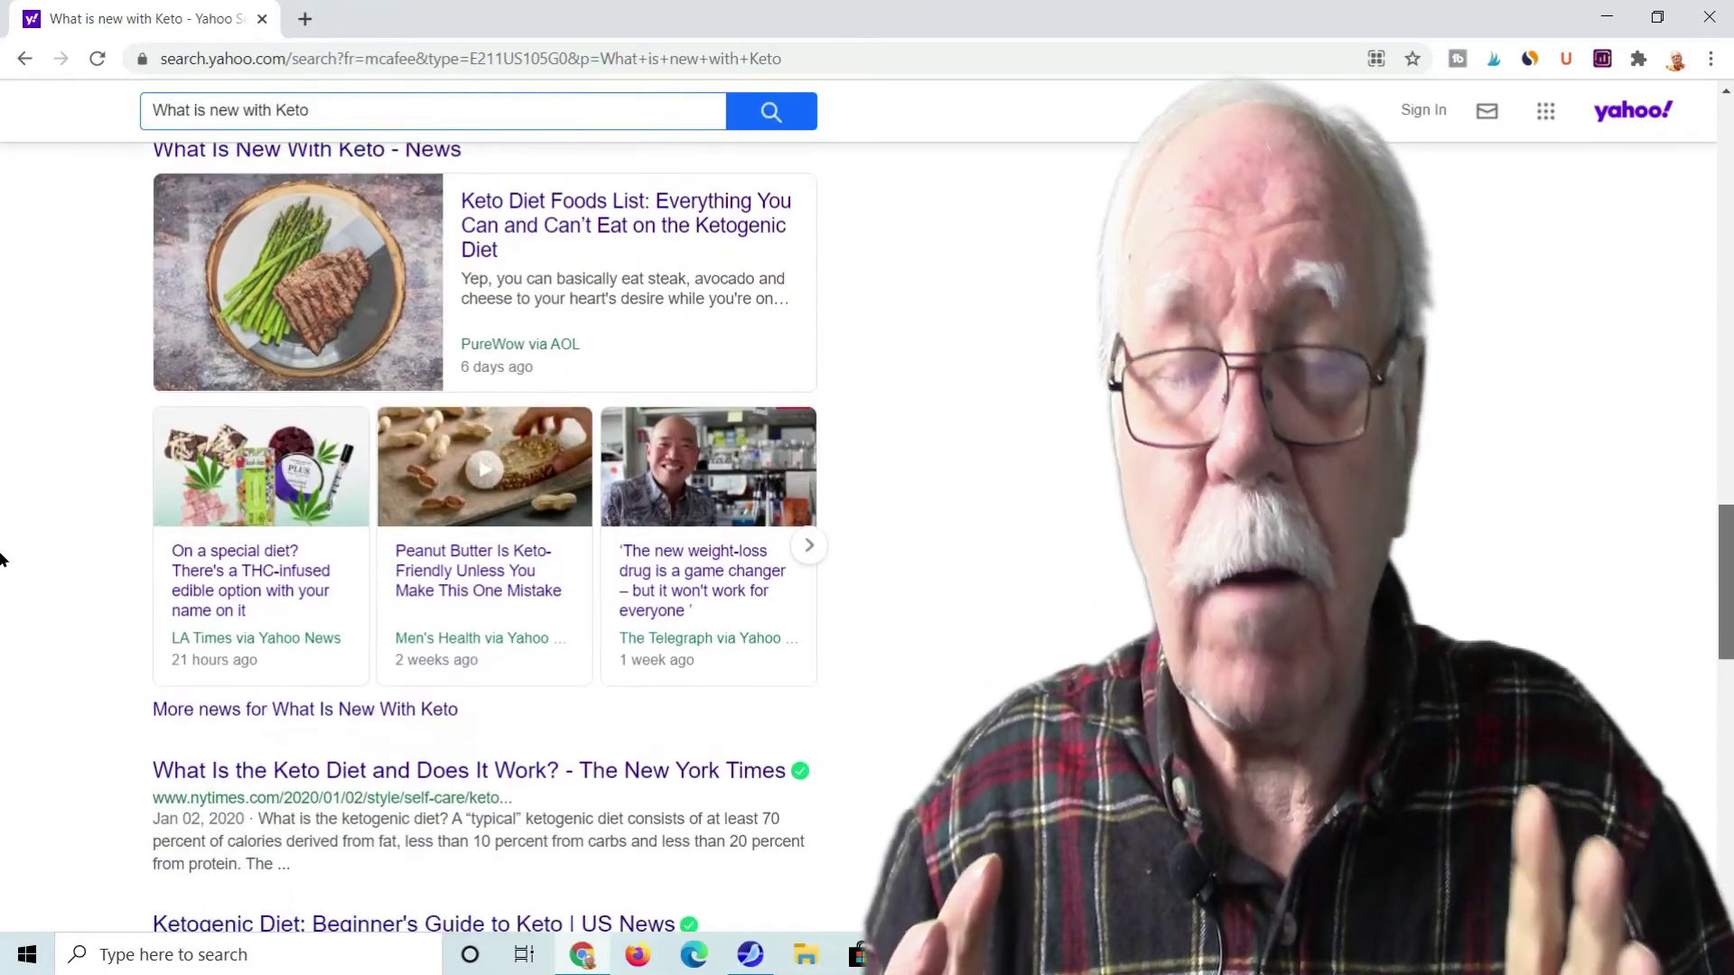
scroll(3, 560, down, 7)
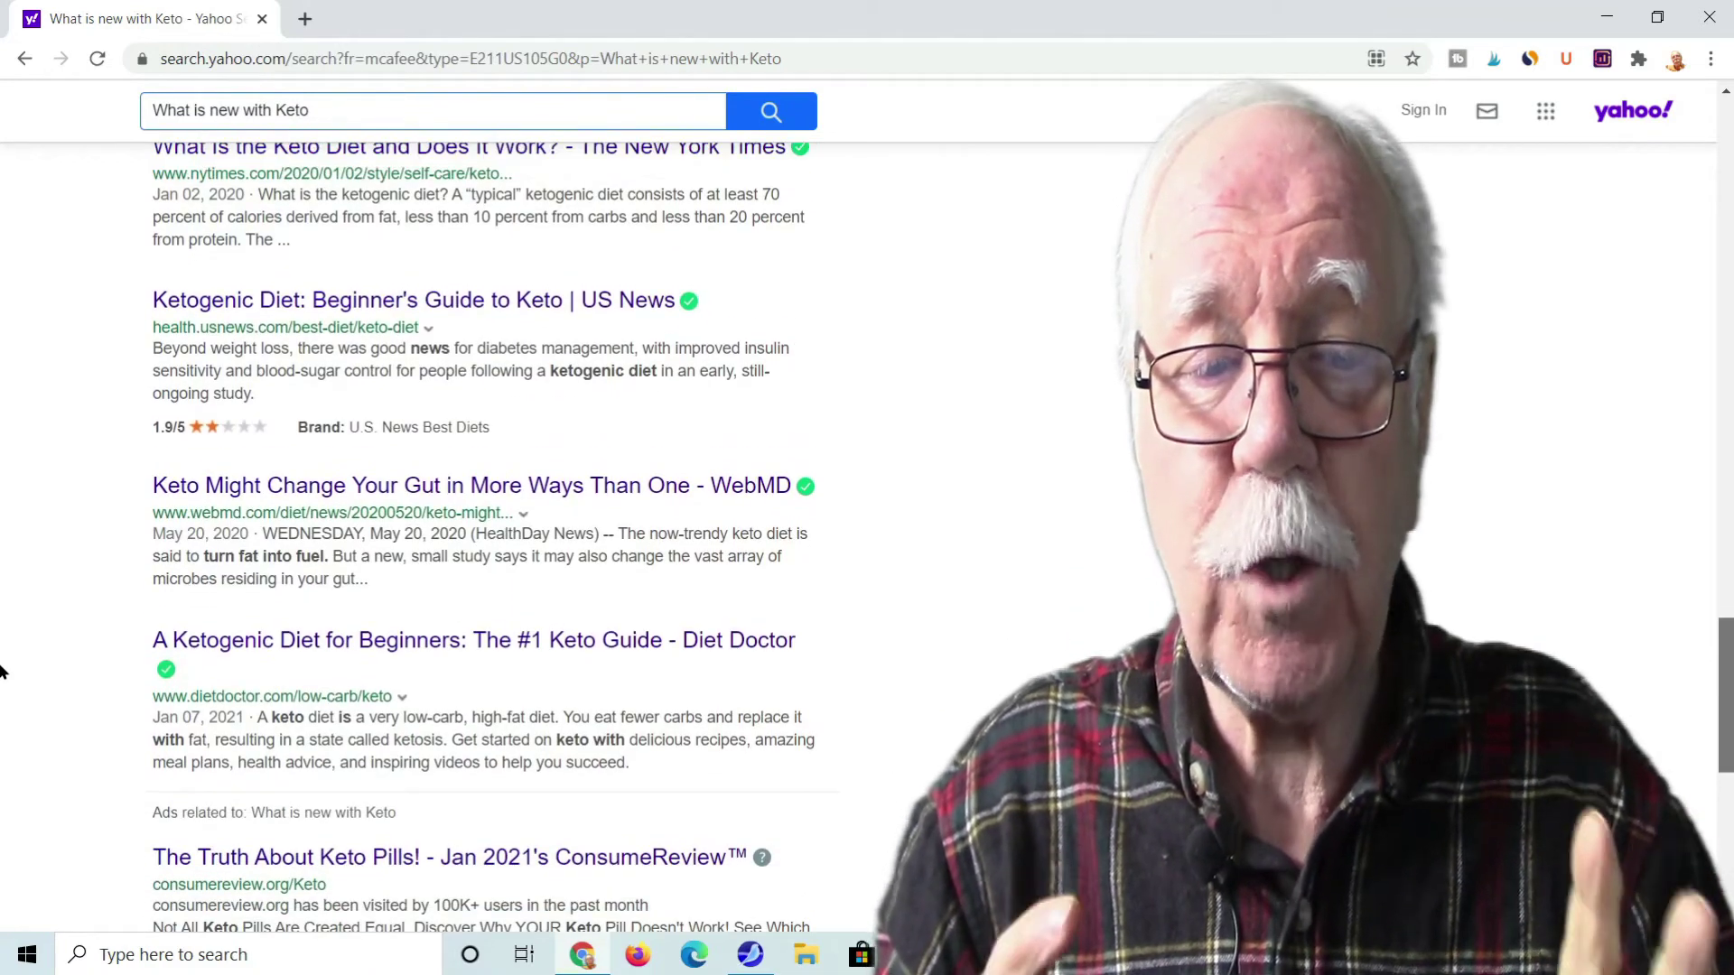
scroll(3, 664, up, 1)
scroll(2, 659, up, 1)
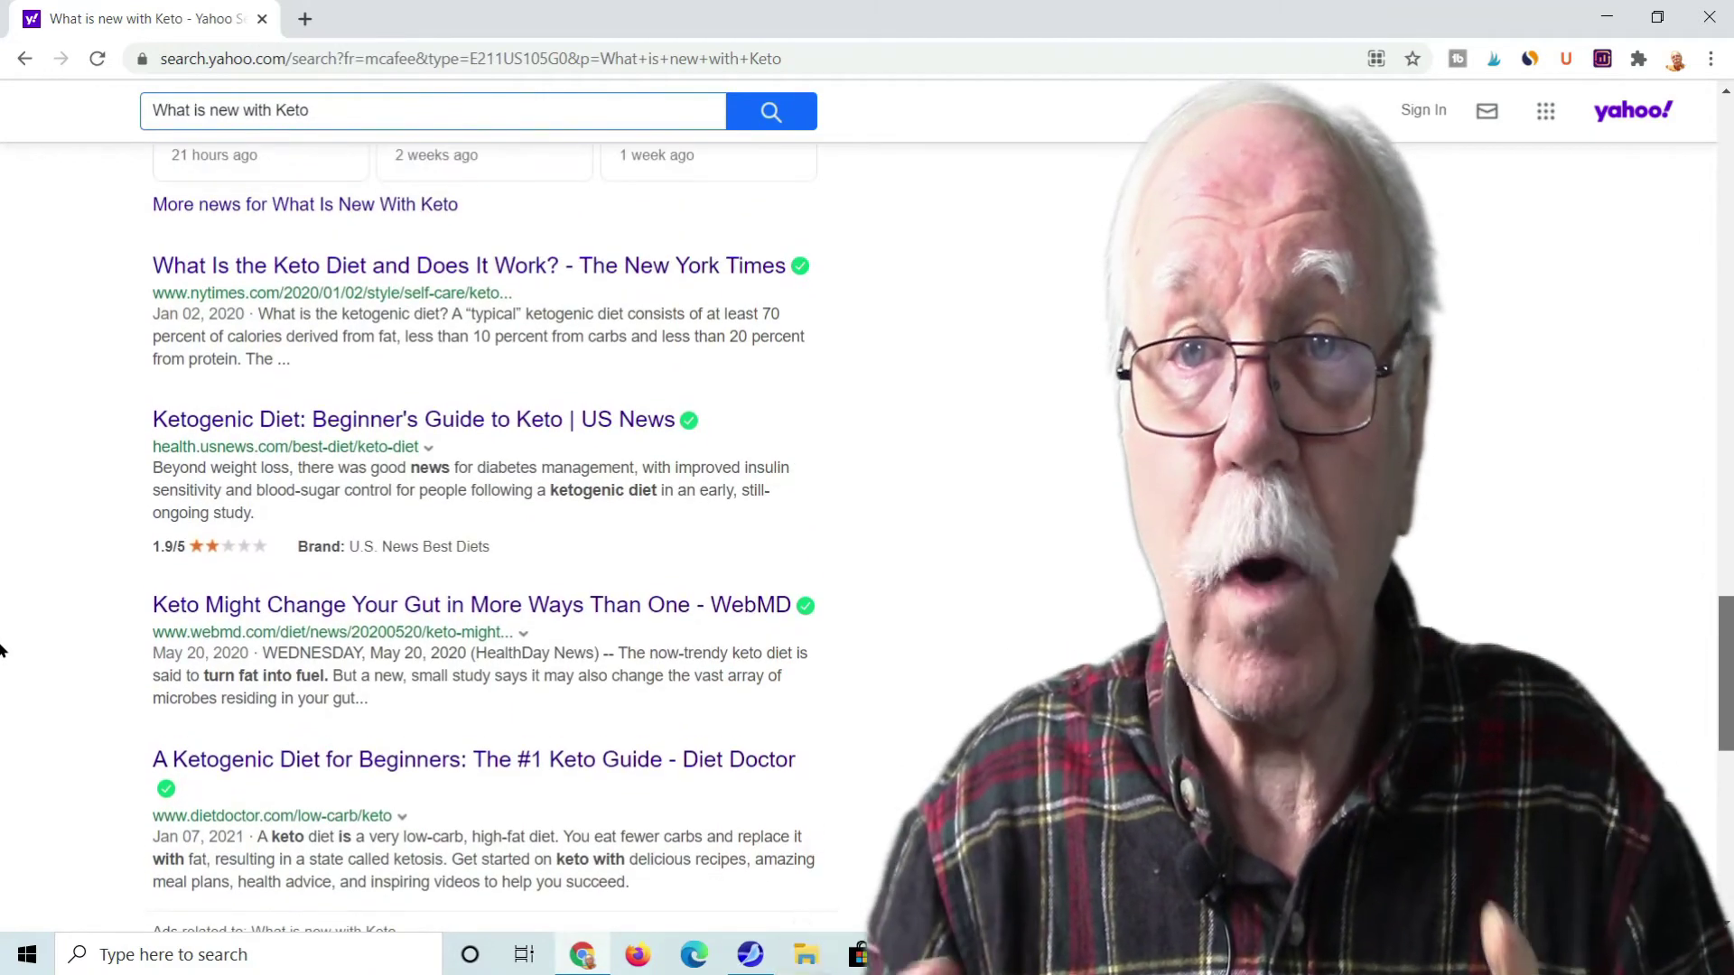
scroll(2, 664, down, 1)
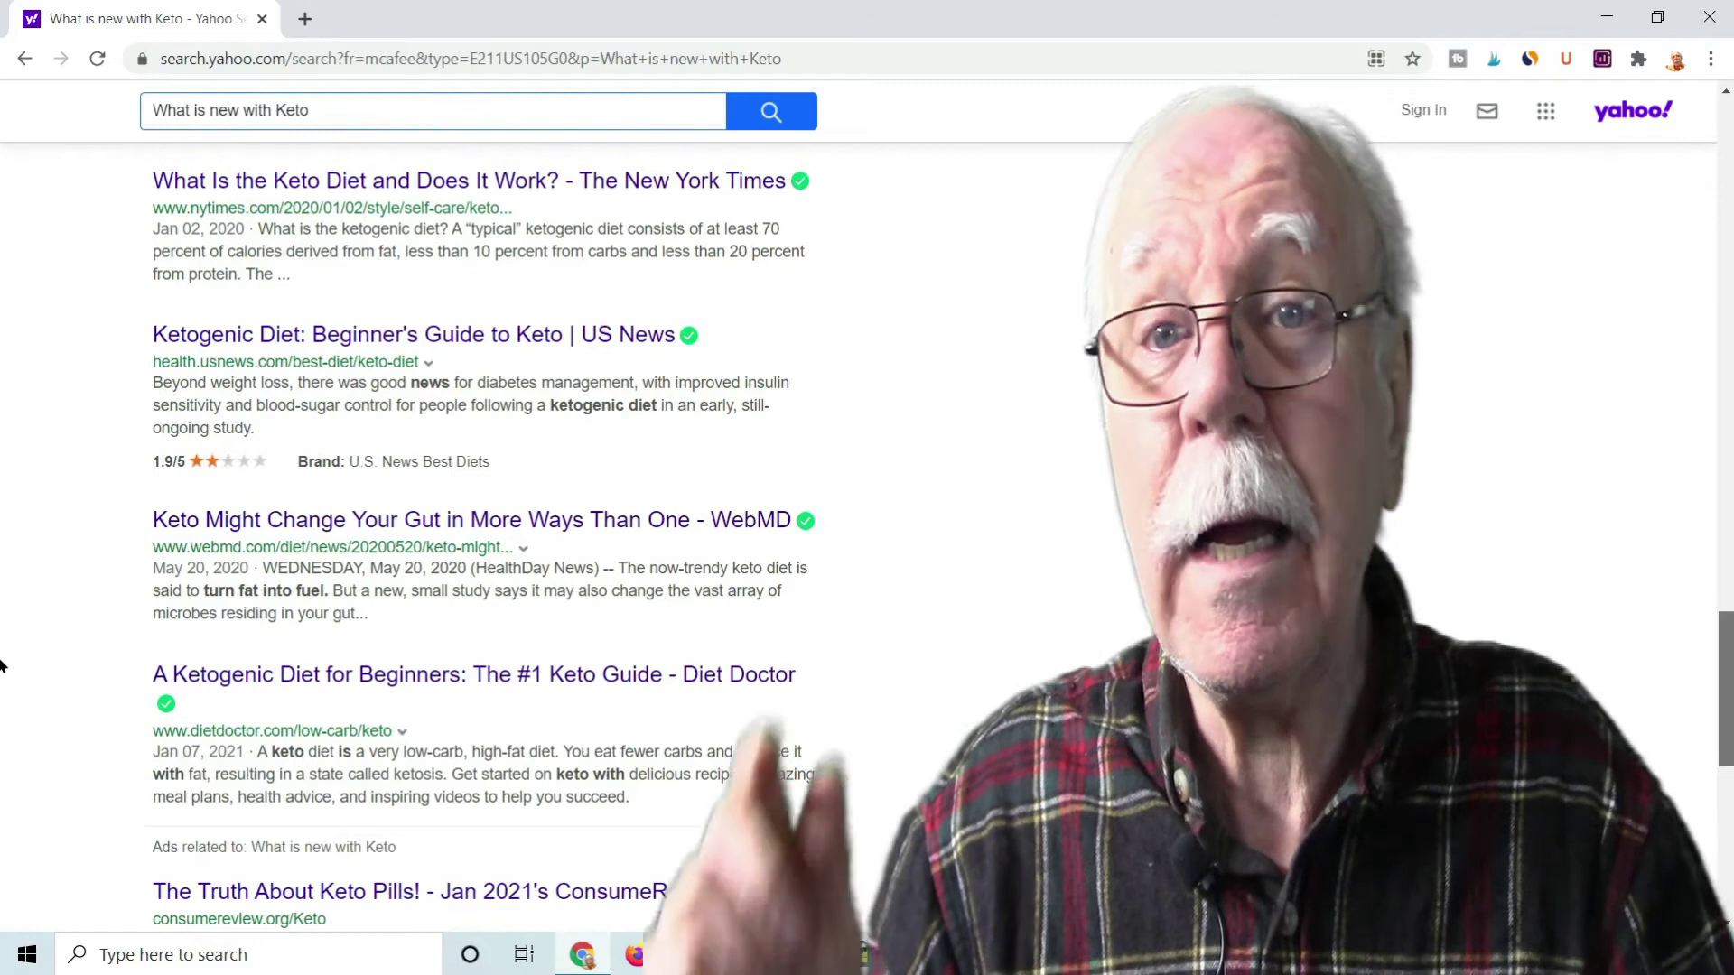
Step: Open the WebMD article "Keto Might Change Your Gut in More Ways Than One", decline its survey, and skim the text
click(434, 521)
drag(1719, 163, 1730, 225)
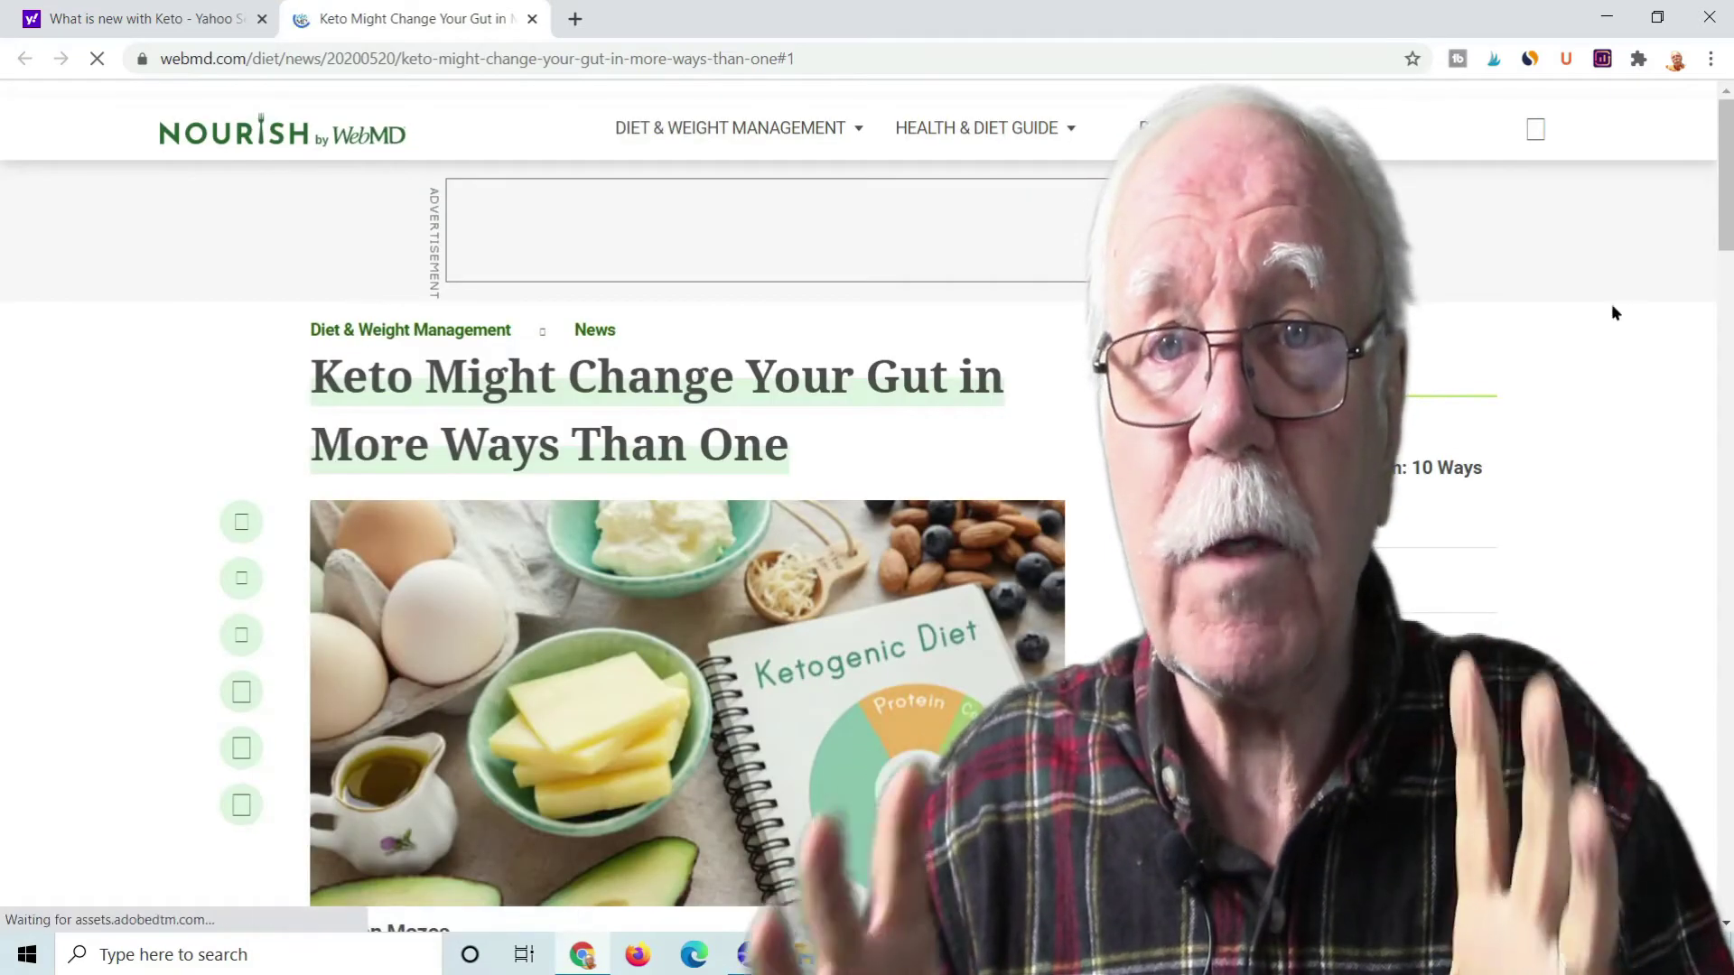
scroll(2, 253, down, 7)
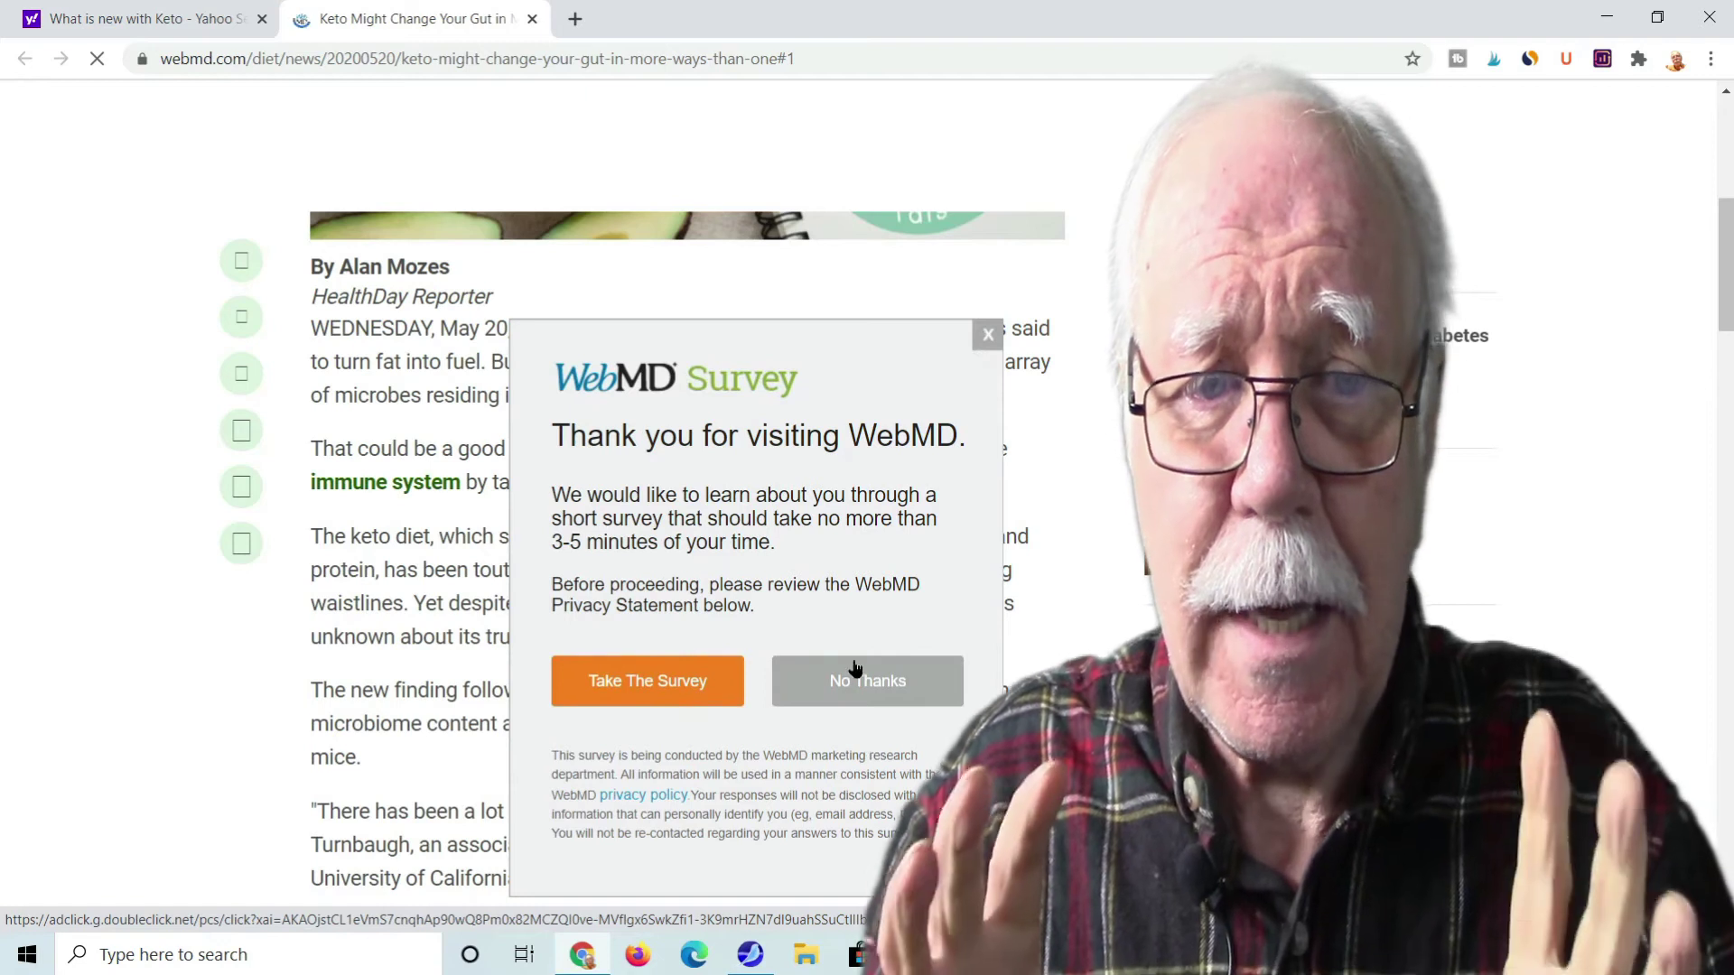
click(855, 673)
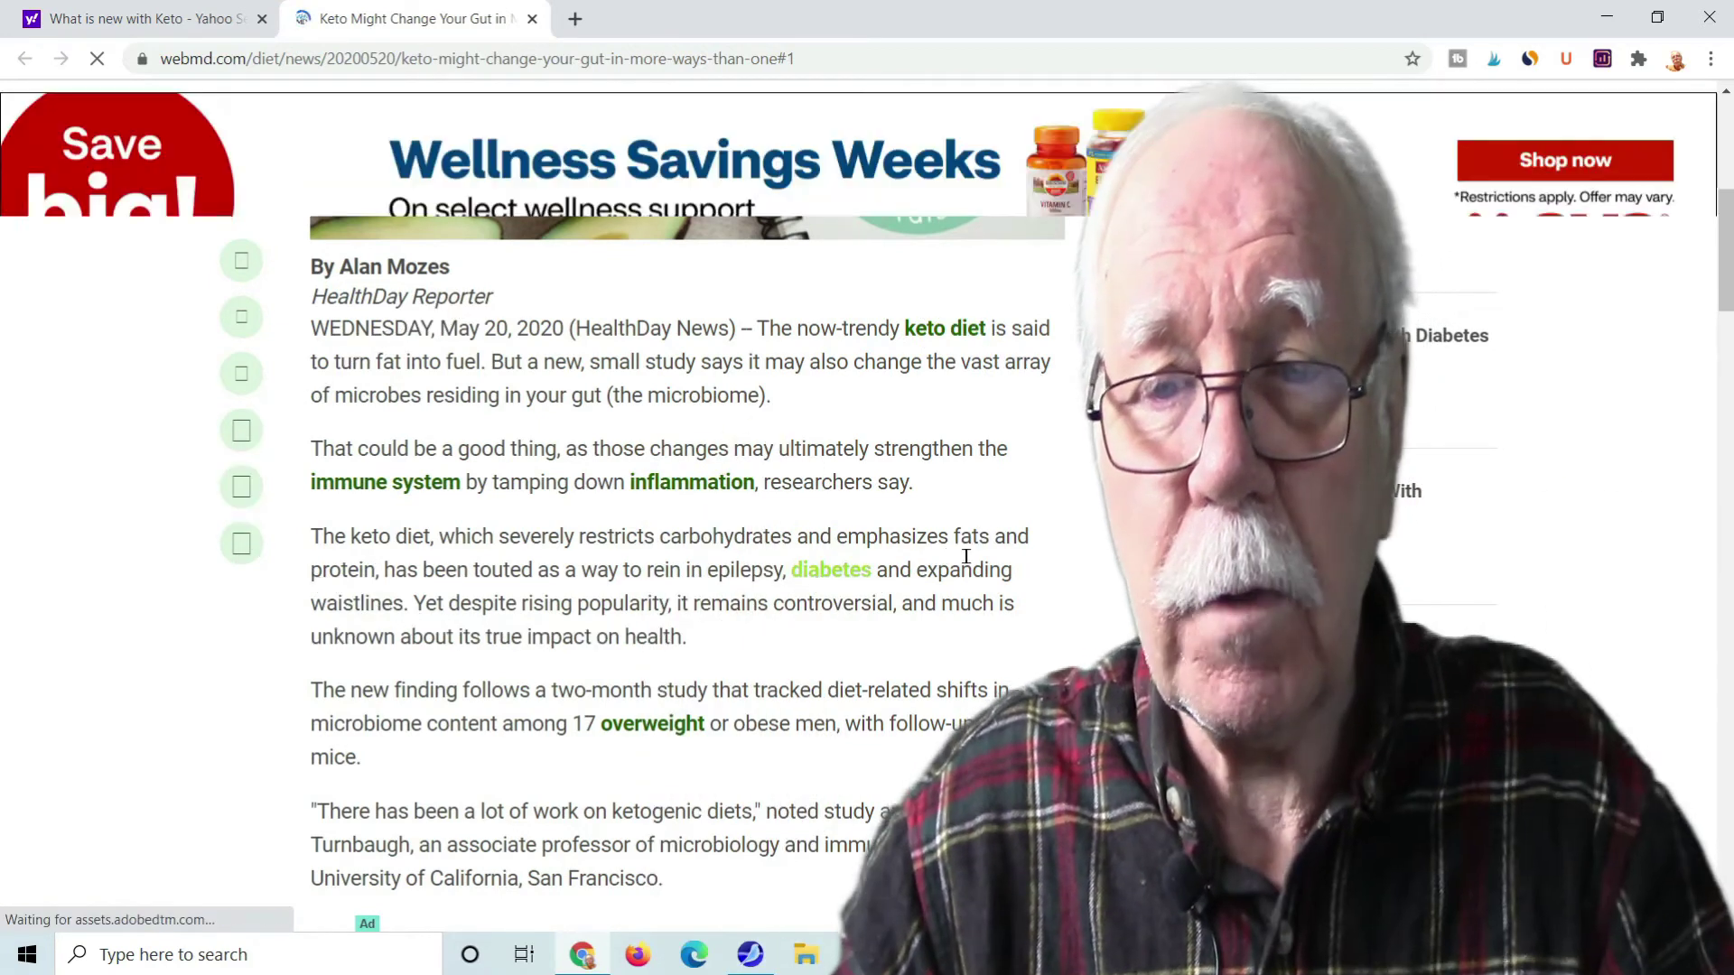
drag(1721, 273, 1544, 32)
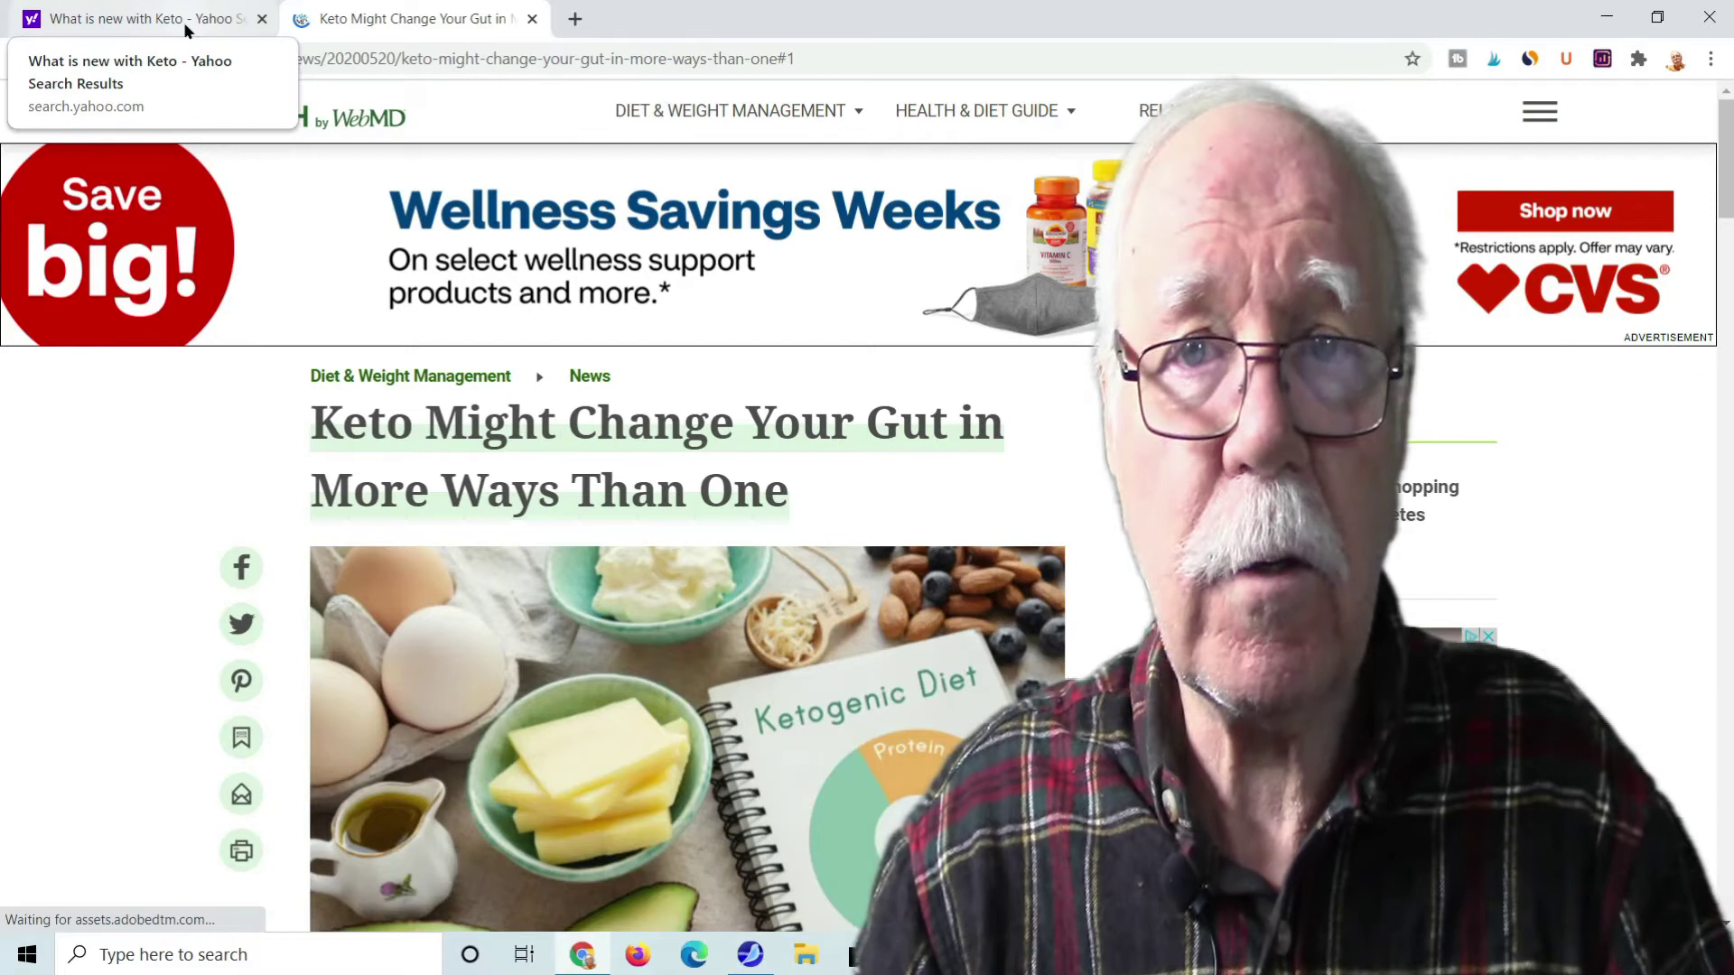
Step: Check the Yahoo results tab, return to the WebMD article, and open the browser's list of installed extensions
click(185, 28)
click(386, 25)
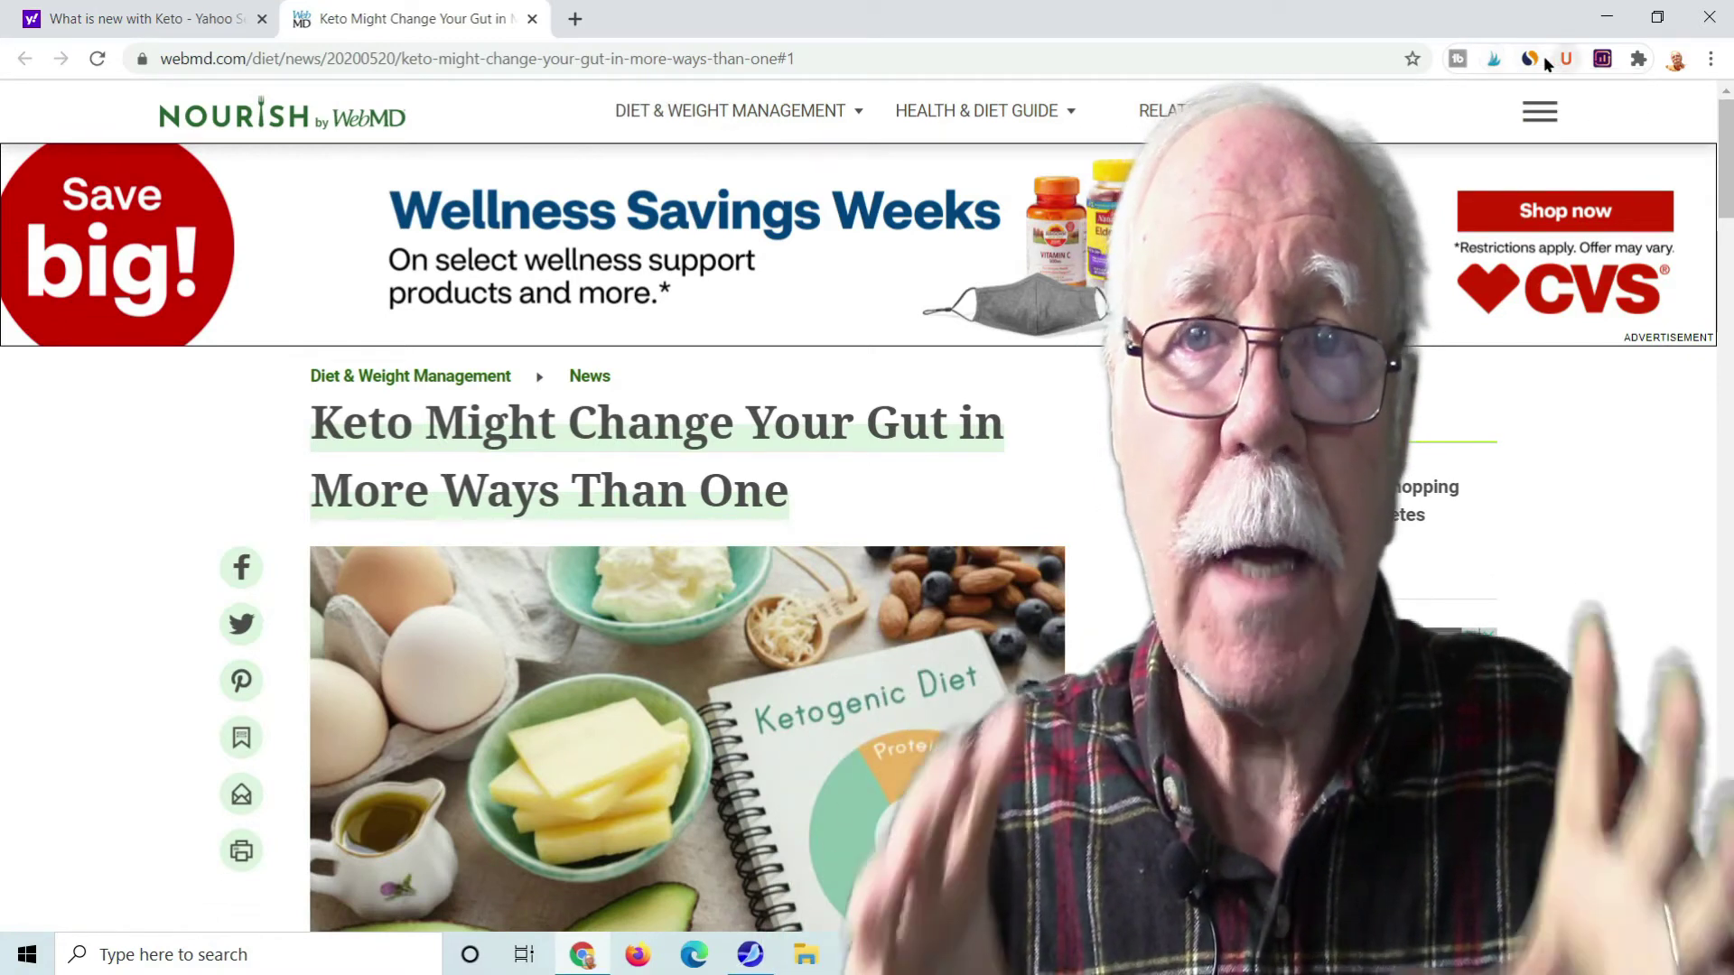
click(1640, 59)
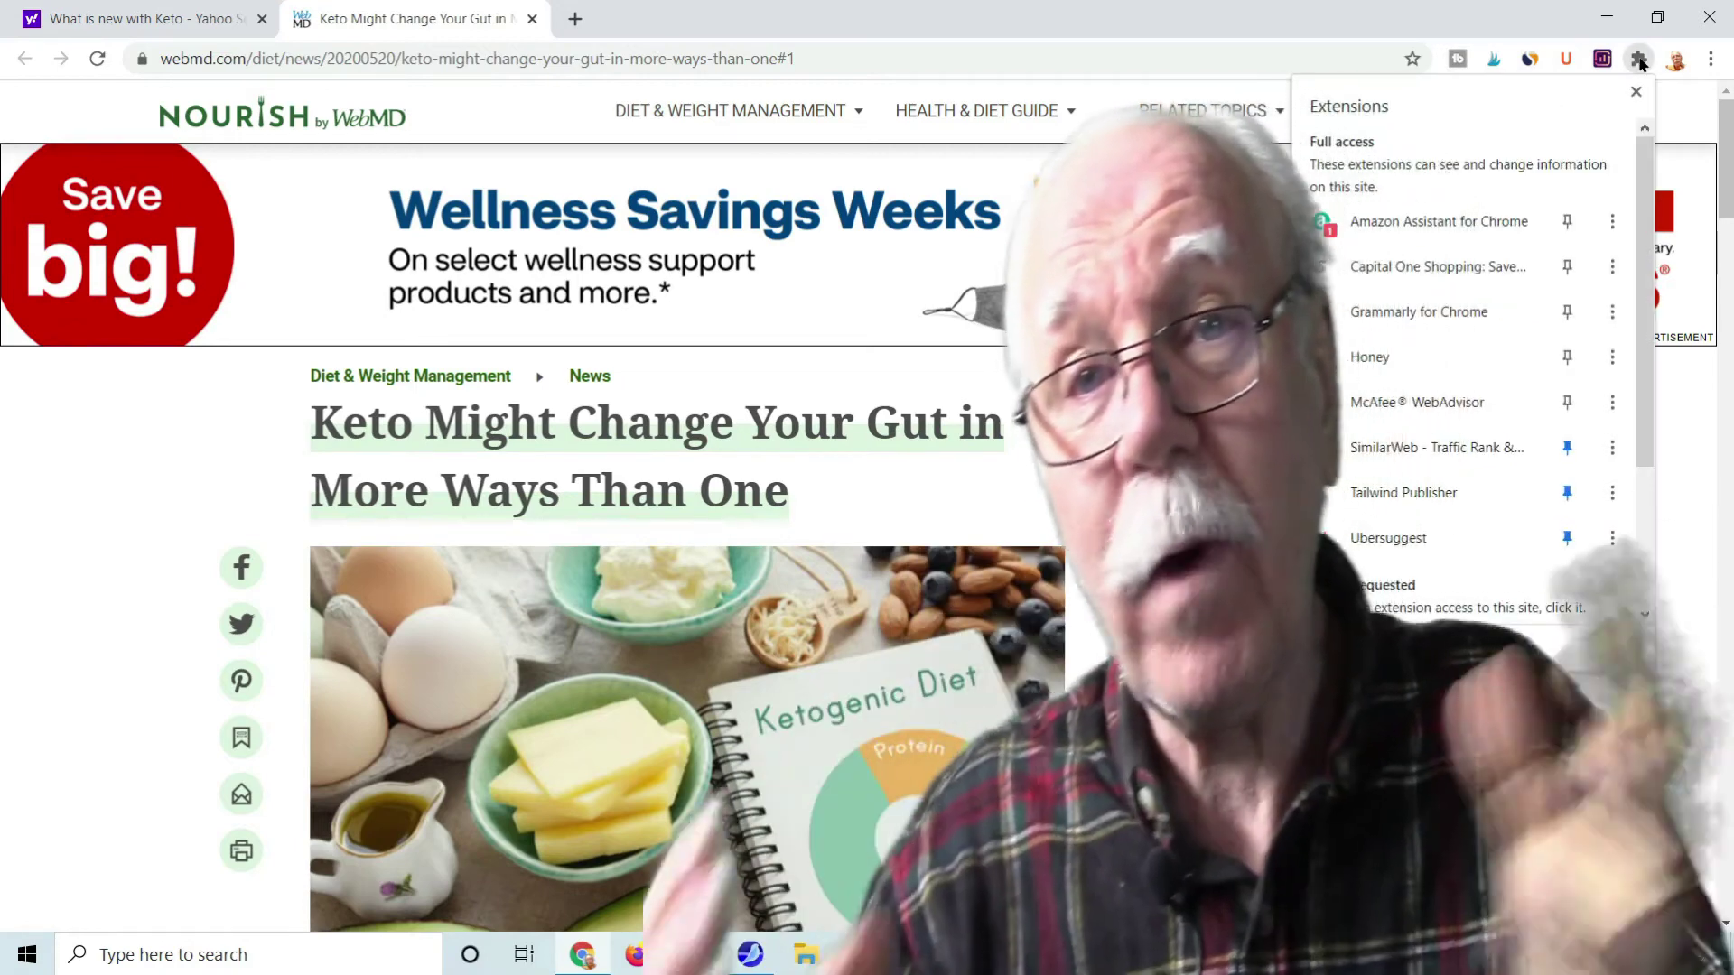